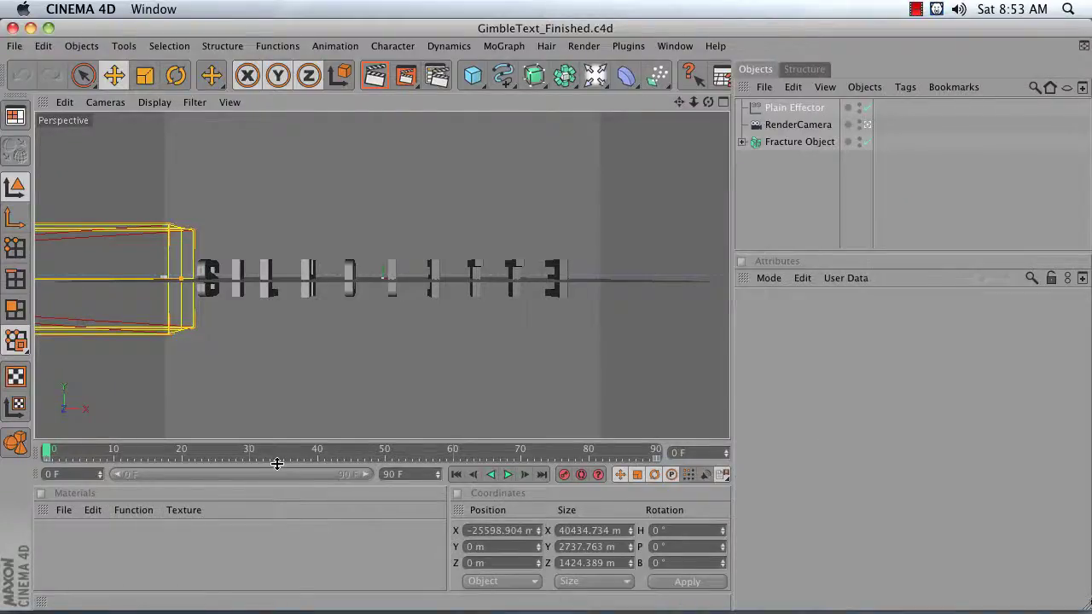
Play the finished GimbleText_Finished.c4d SILHOUETTE animation to preview it.
click(508, 475)
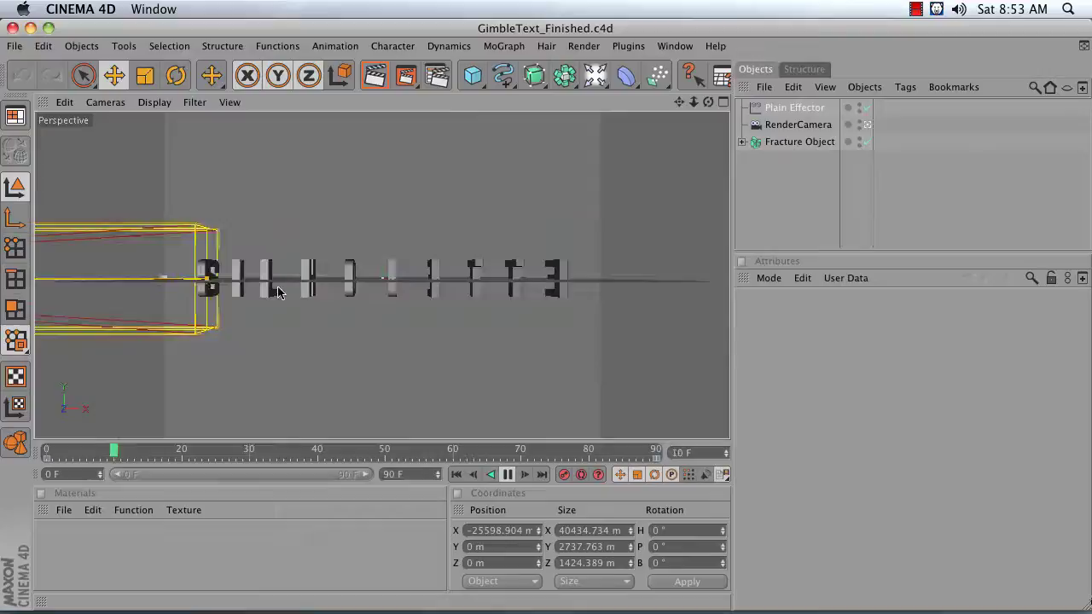
Show the Plain Effector settings, stop playback at frame 27 and orbit around the text.
click(784, 108)
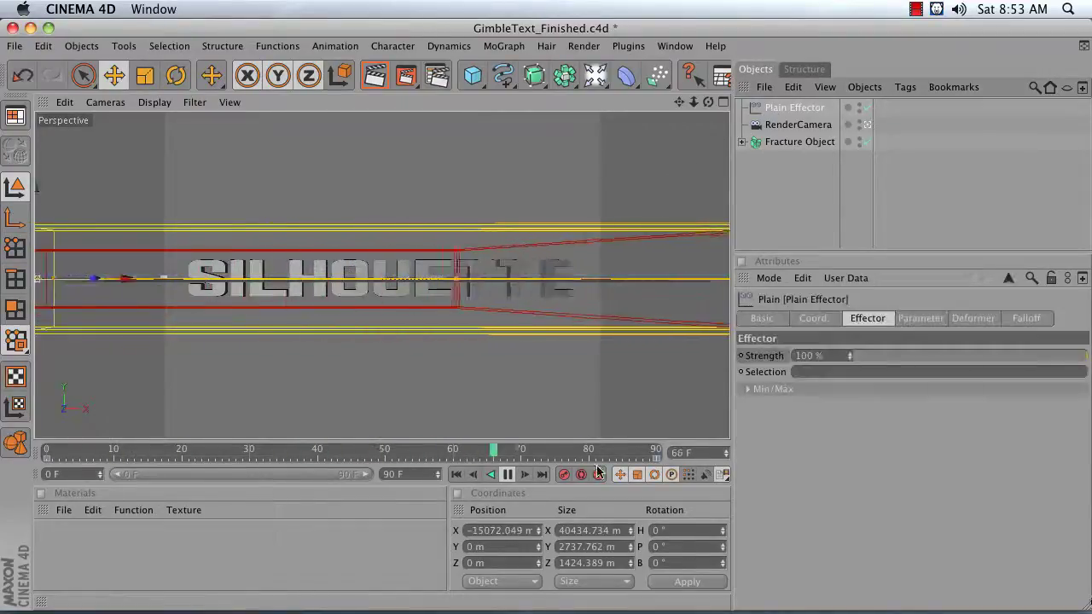
click(507, 474)
drag(620, 449, 229, 449)
drag(685, 117, 549, 317)
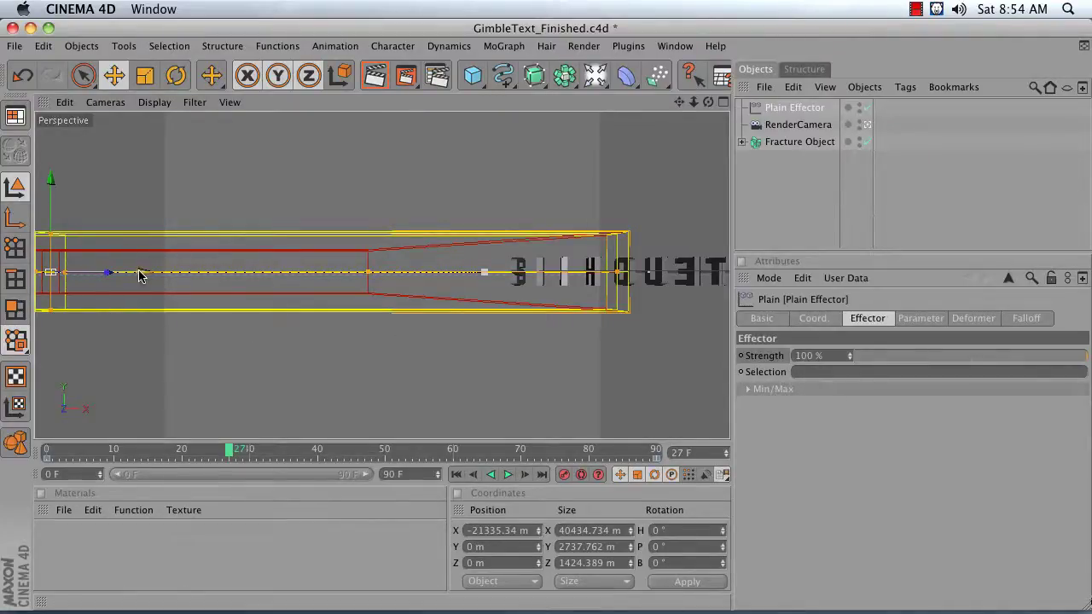
Slide the Plain Effector along the letters and back, then replay from frame 0.
drag(139, 276, 583, 278)
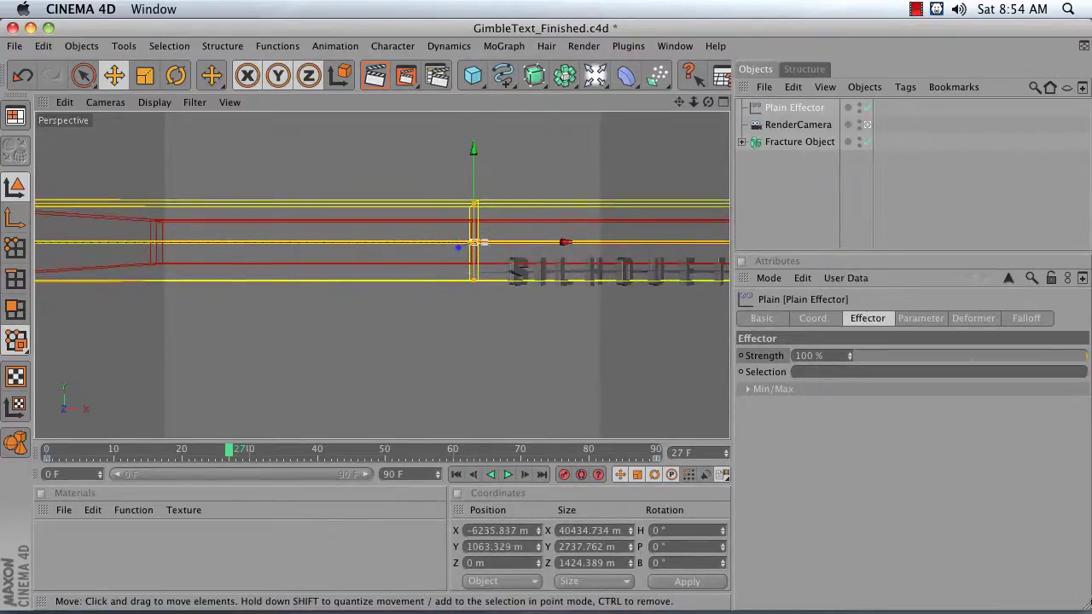
drag(532, 319, 648, 288)
click(456, 474)
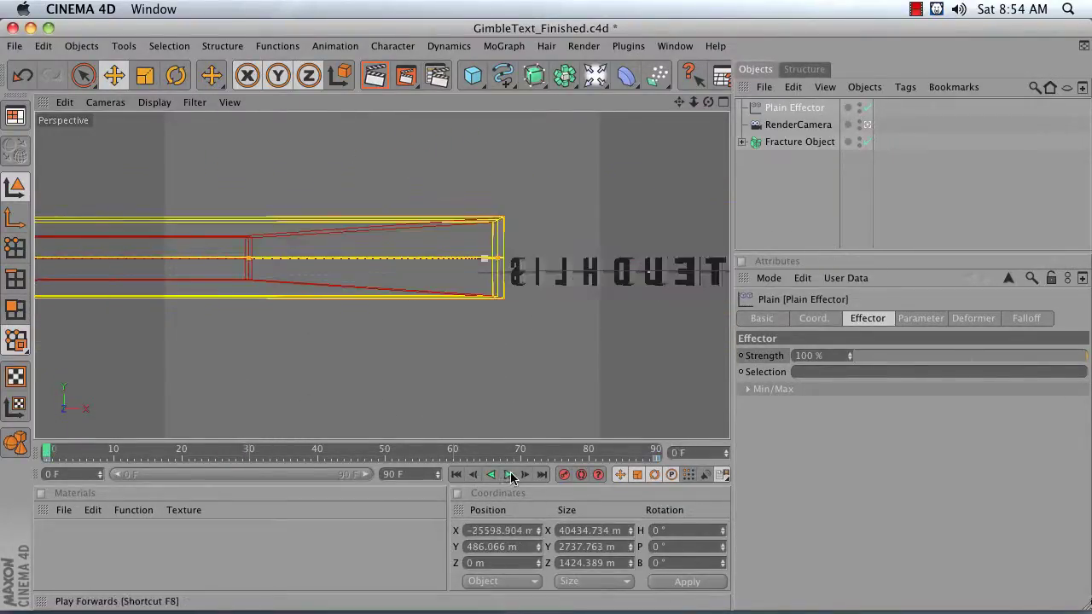
click(507, 475)
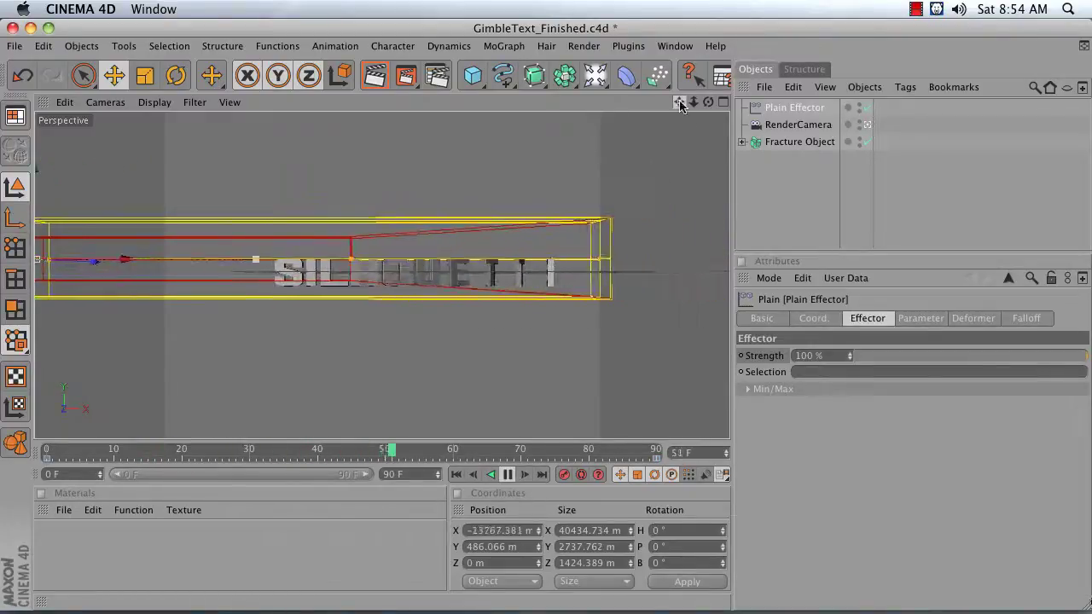
click(507, 474)
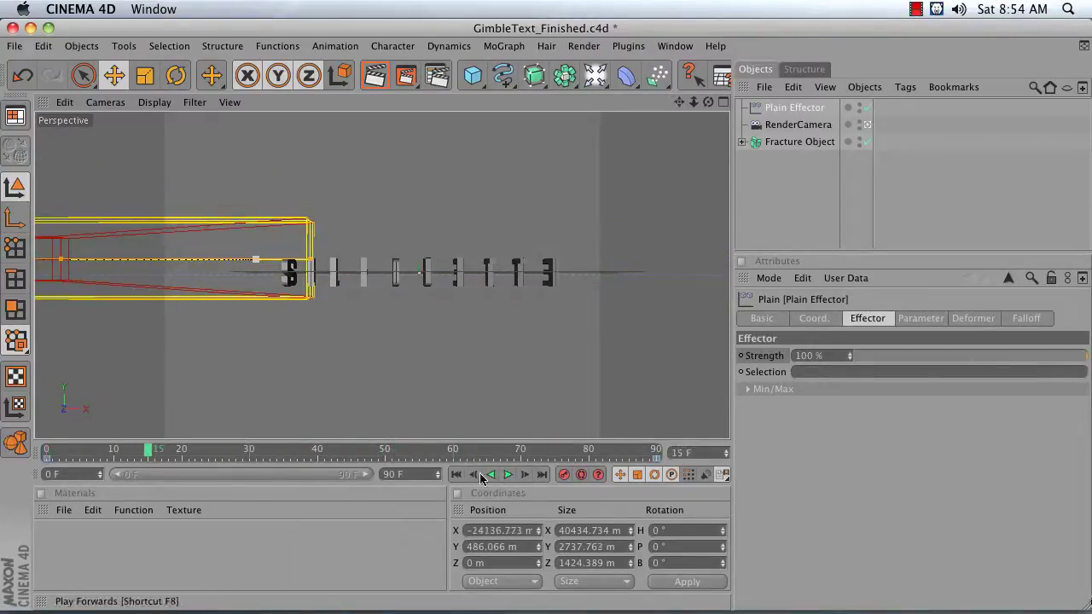
click(456, 474)
Close GimbleText_Finished.c4d without saving its changes.
click(14, 46)
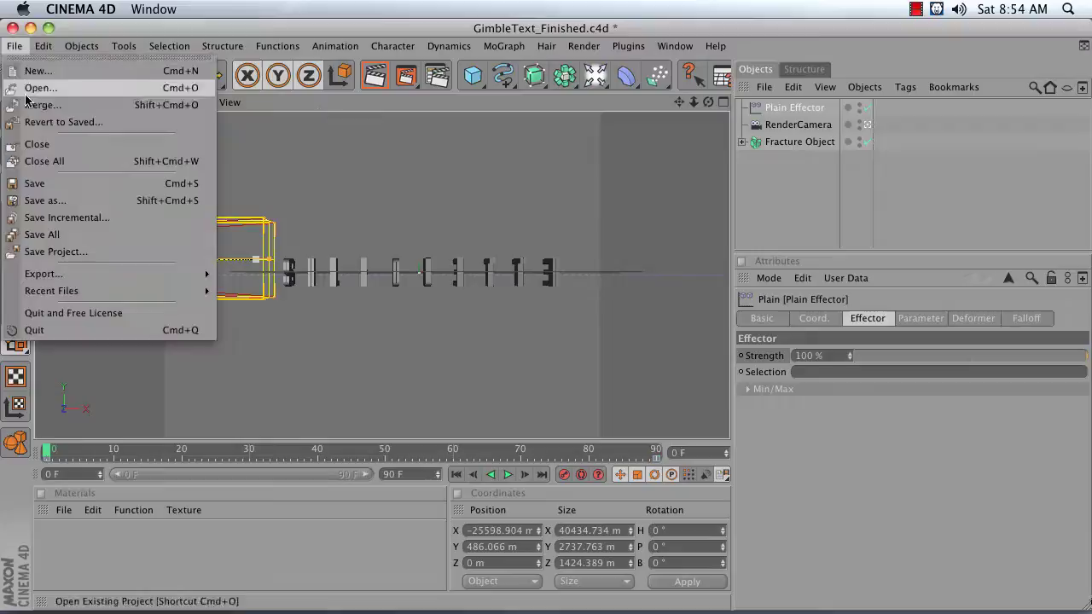
click(55, 145)
click(485, 241)
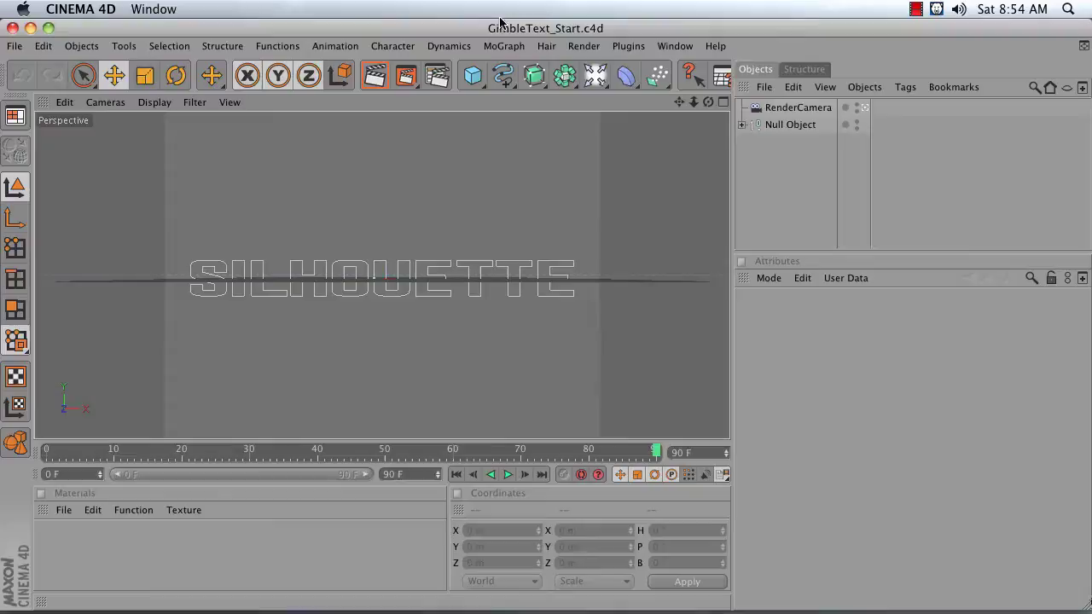
List Paths 1–11 under Null Object, leave the RenderCamera view and orbit to an angle.
click(742, 125)
drag(822, 253, 822, 362)
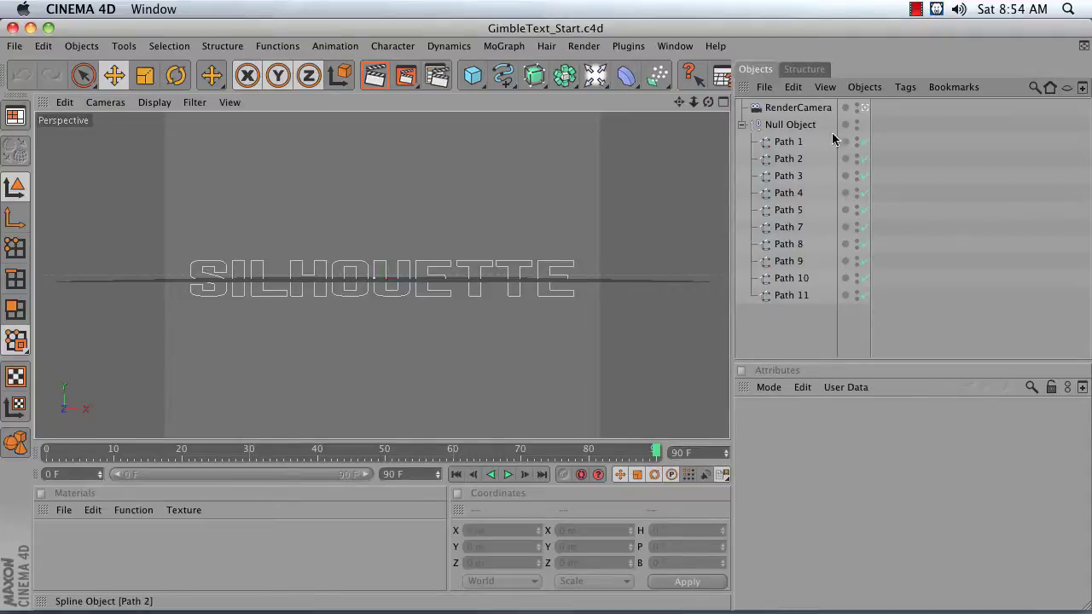
click(844, 109)
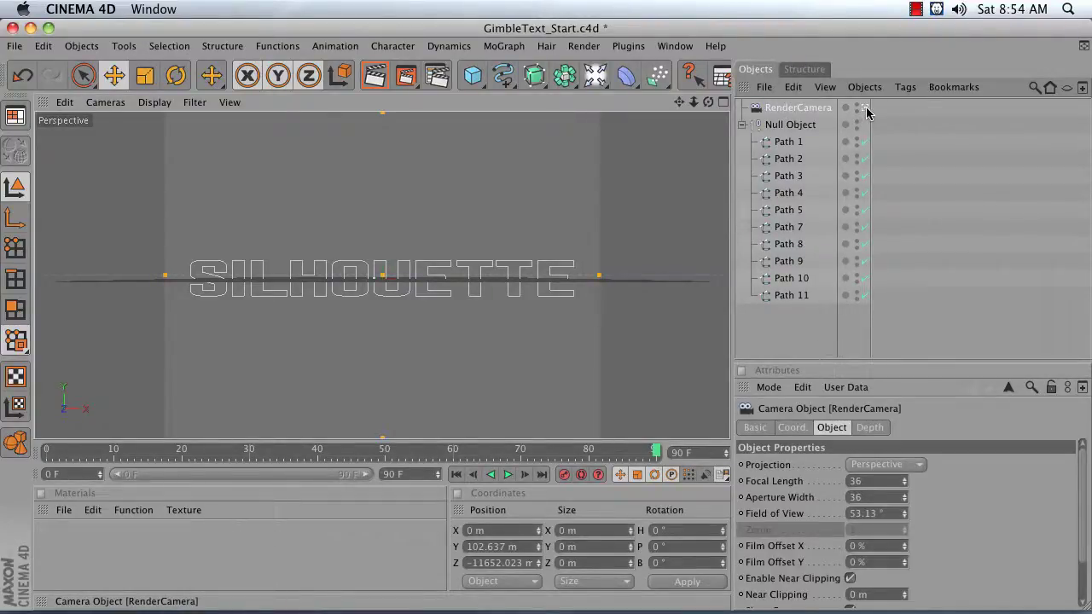
click(865, 109)
drag(707, 103, 759, 137)
click(775, 127)
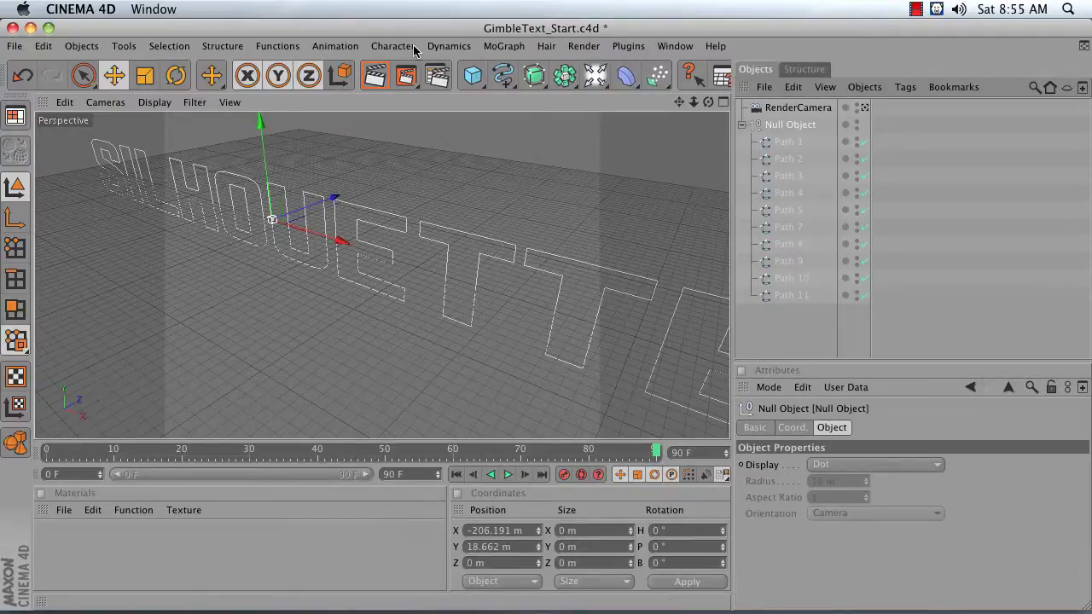
Add a Fracture Object and move Paths 1 through 11 inside it.
click(497, 46)
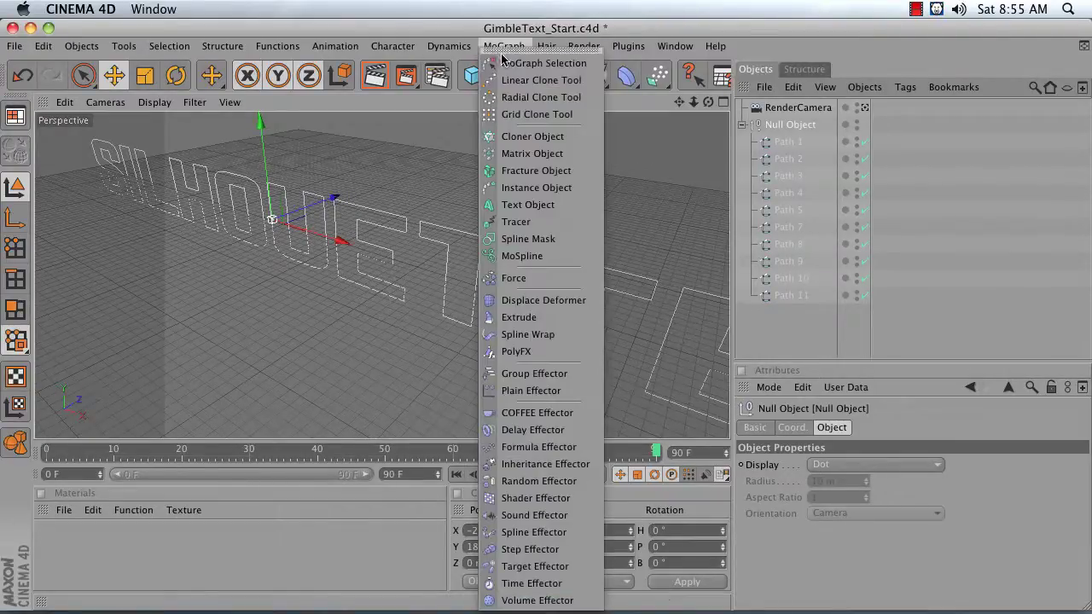
click(512, 170)
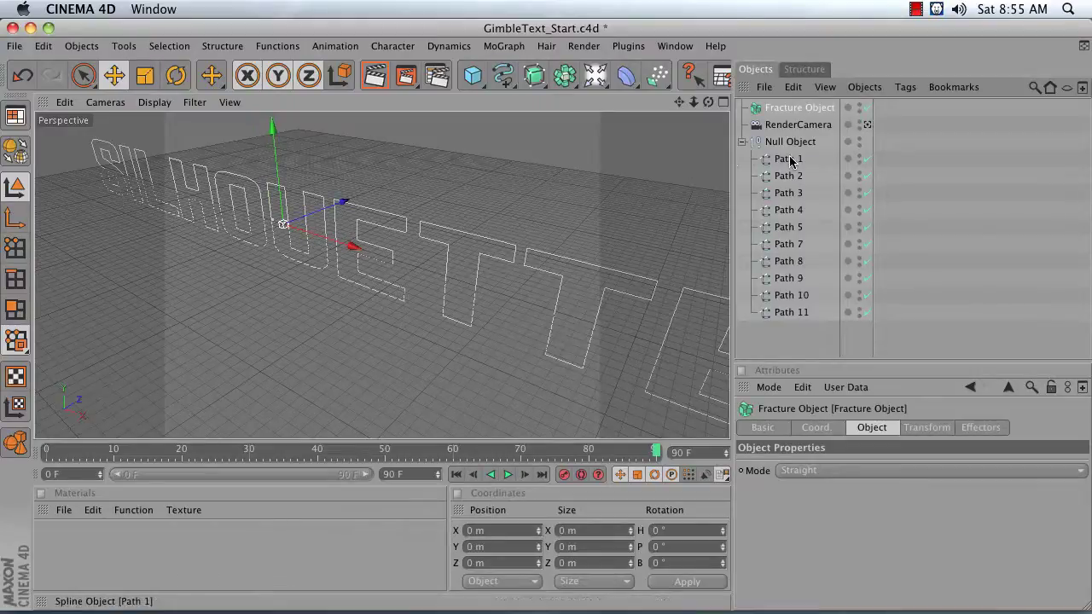
click(789, 159)
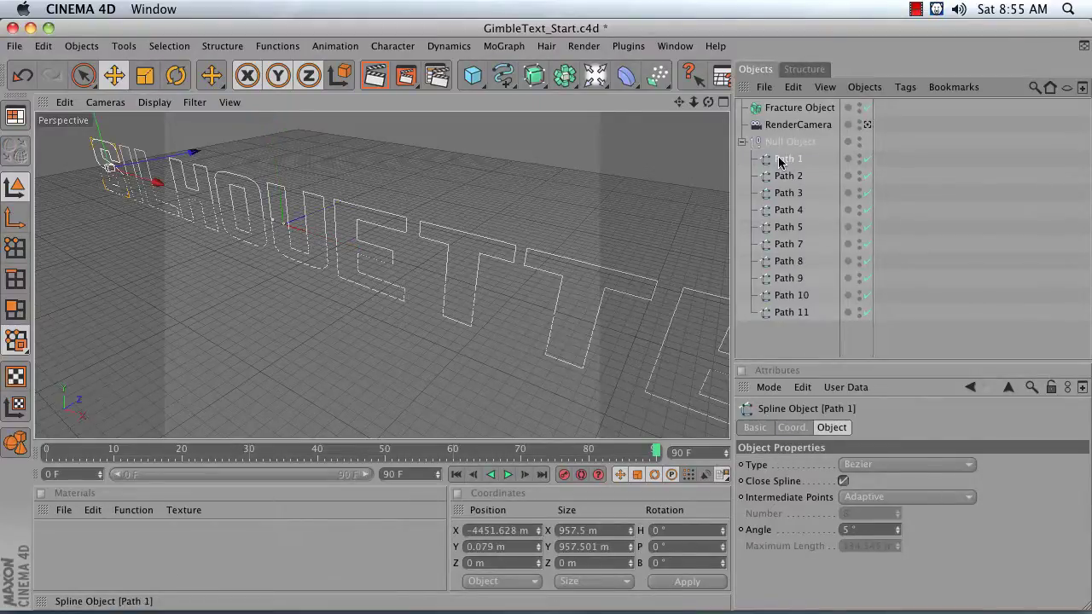
shift+click(799, 314)
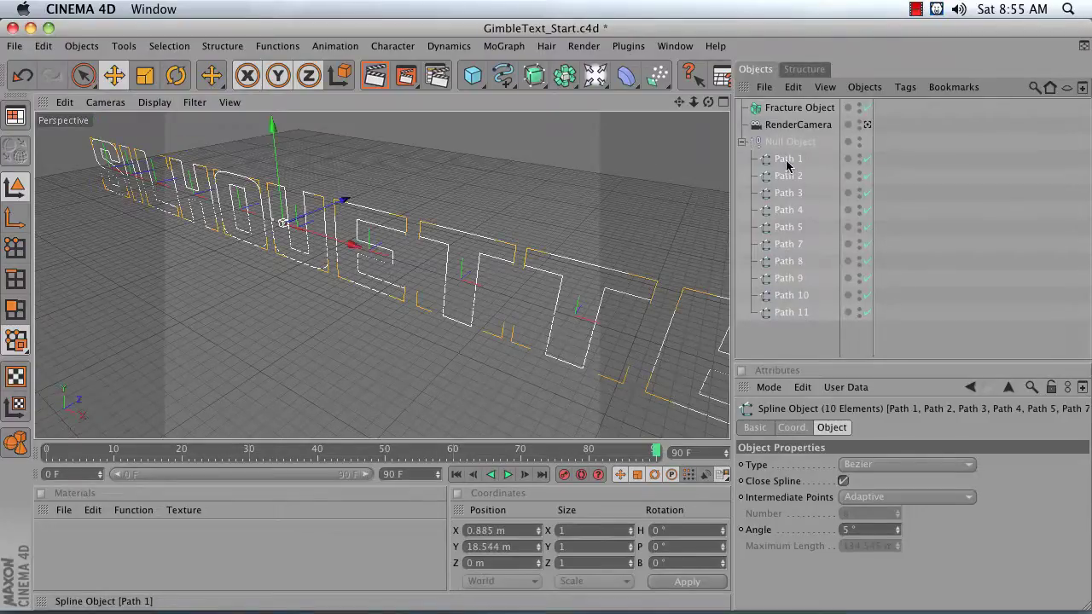
drag(786, 162, 795, 109)
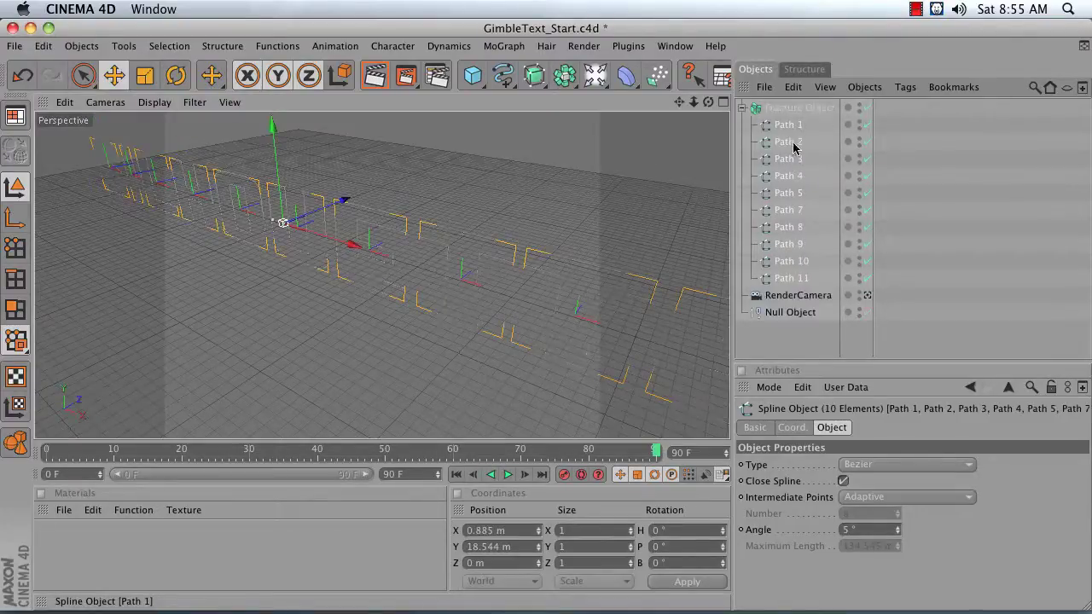
click(793, 315)
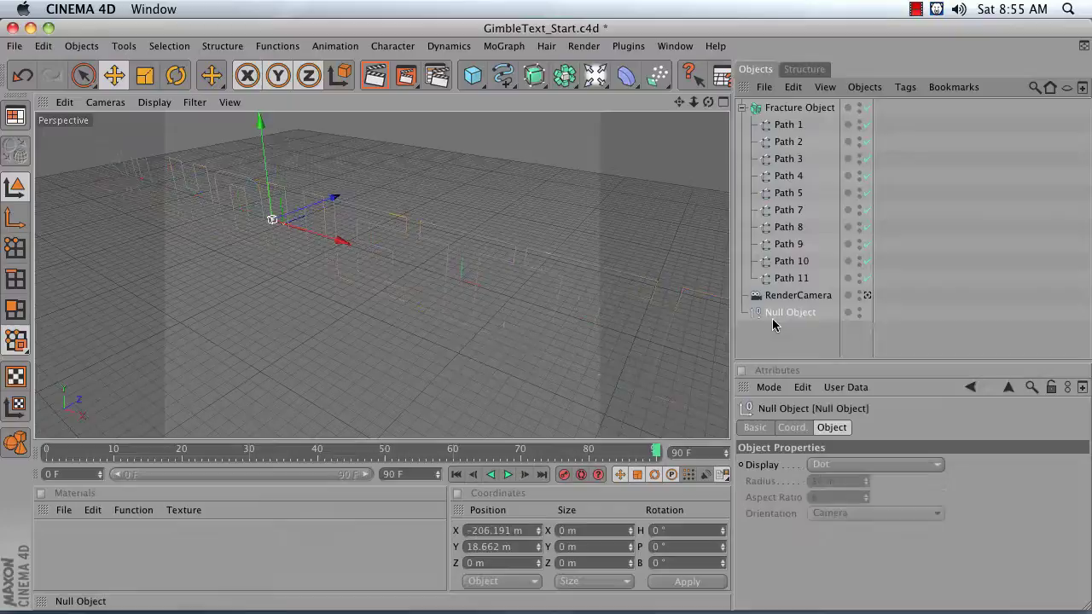
Delete the empty Null Object.
right_click(772, 323)
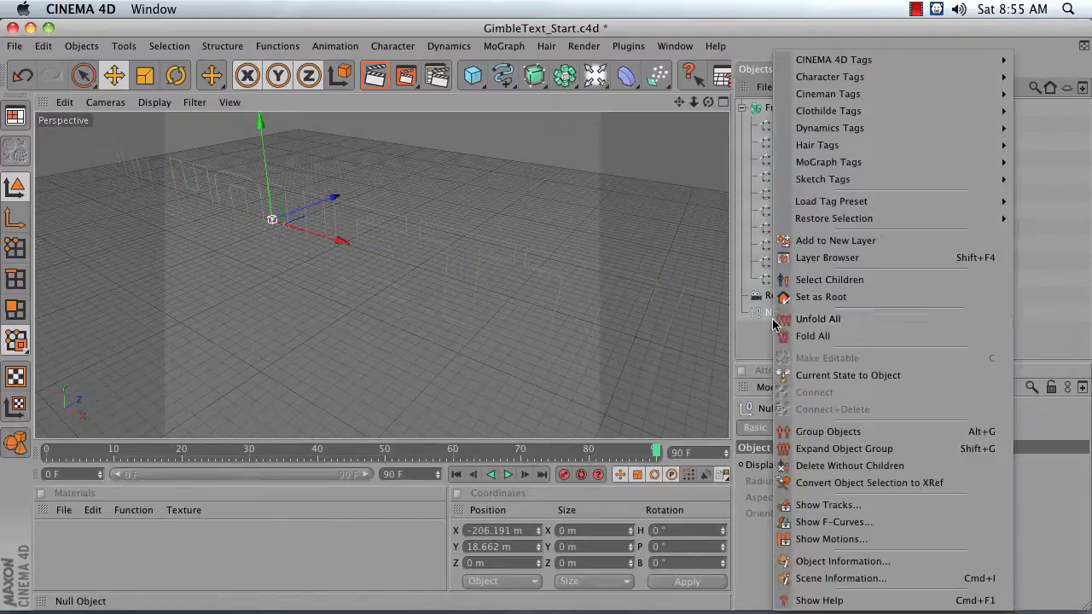
click(759, 313)
key(Delete)
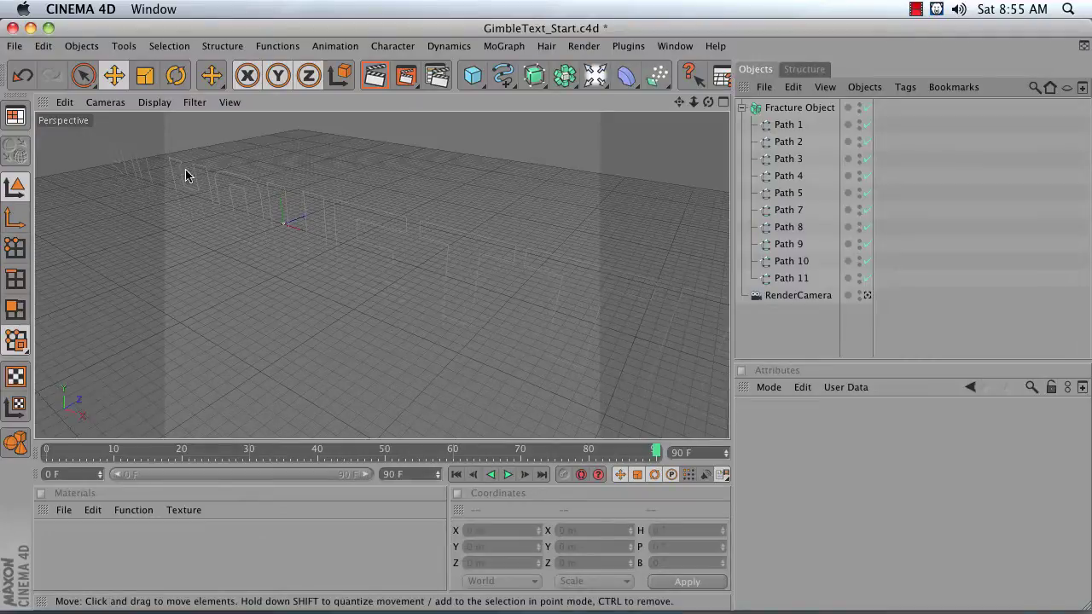
Check Paths 2 through 10 one by one, then select the Fracture Object.
click(780, 141)
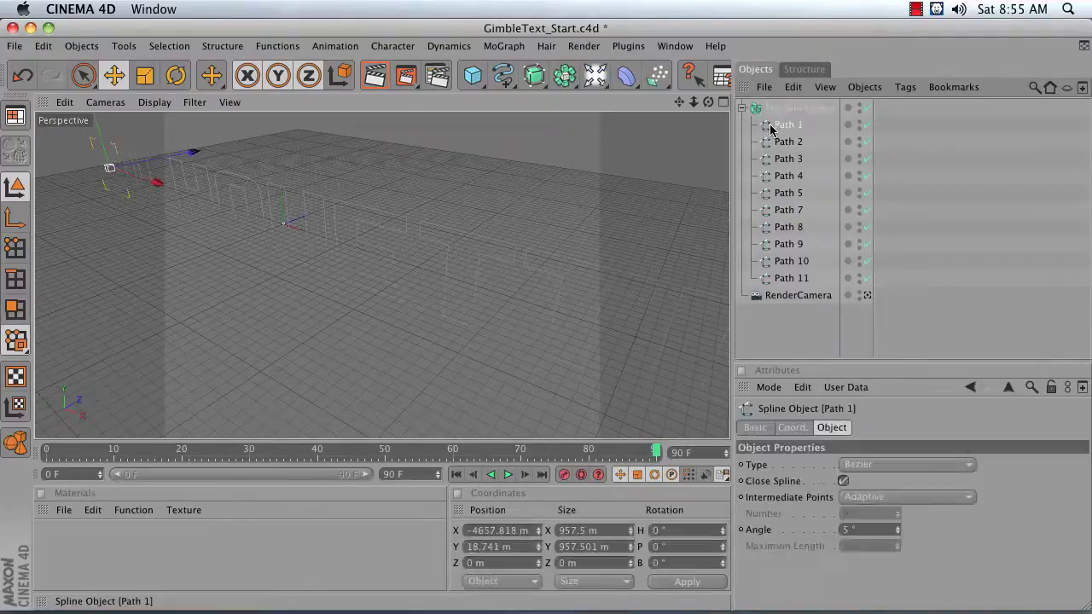
click(776, 159)
click(776, 176)
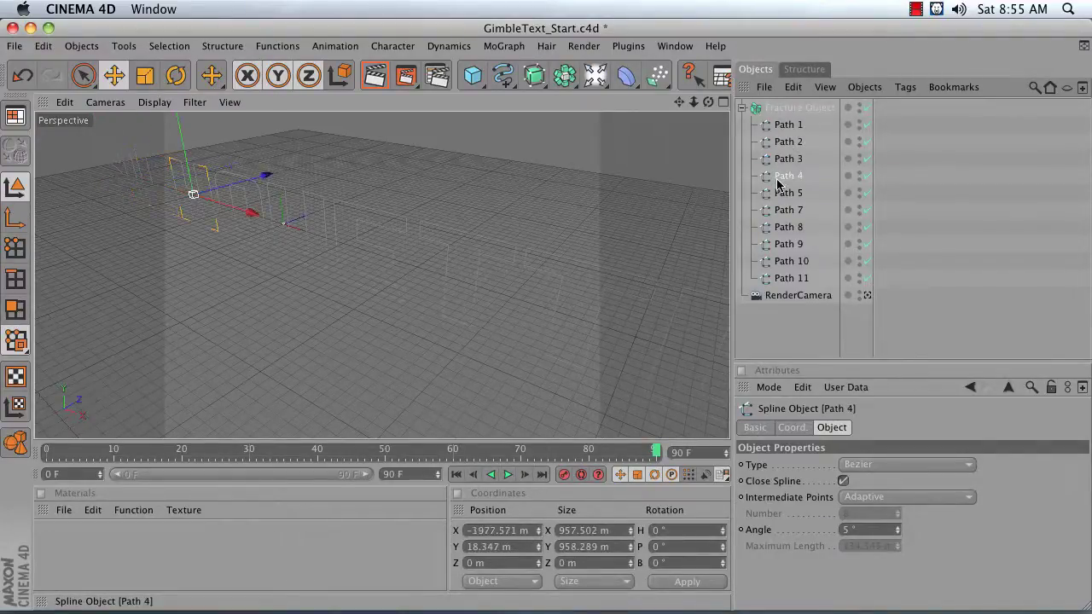
click(780, 193)
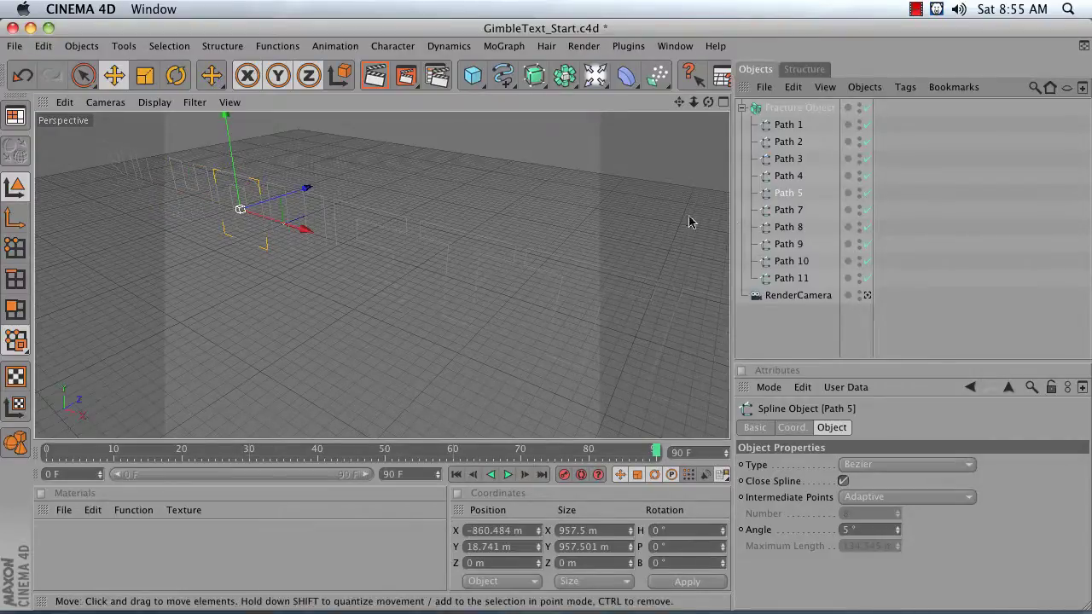
click(779, 210)
click(784, 227)
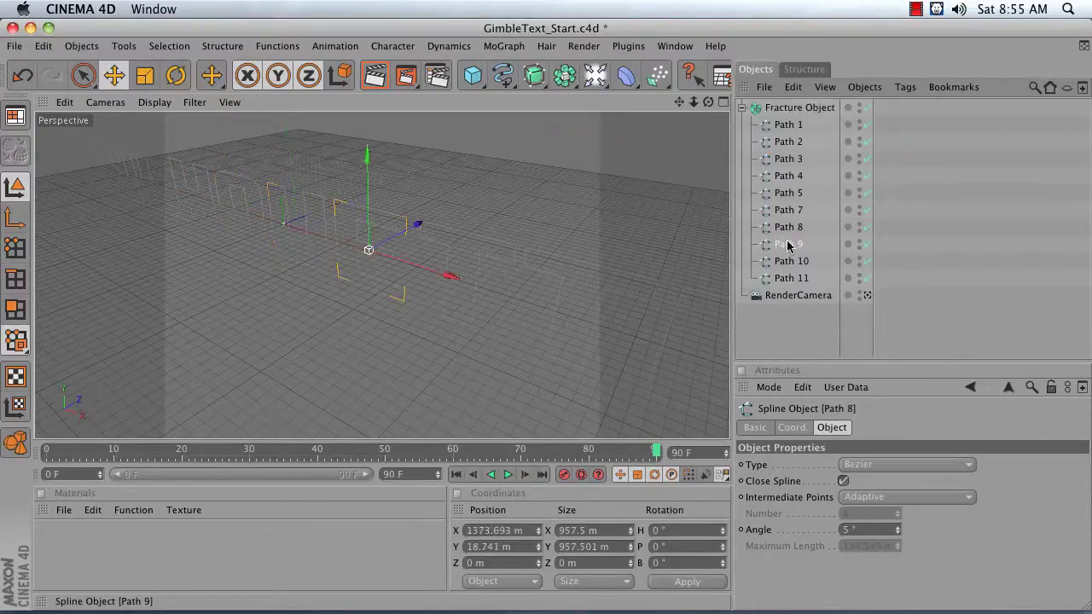
click(790, 262)
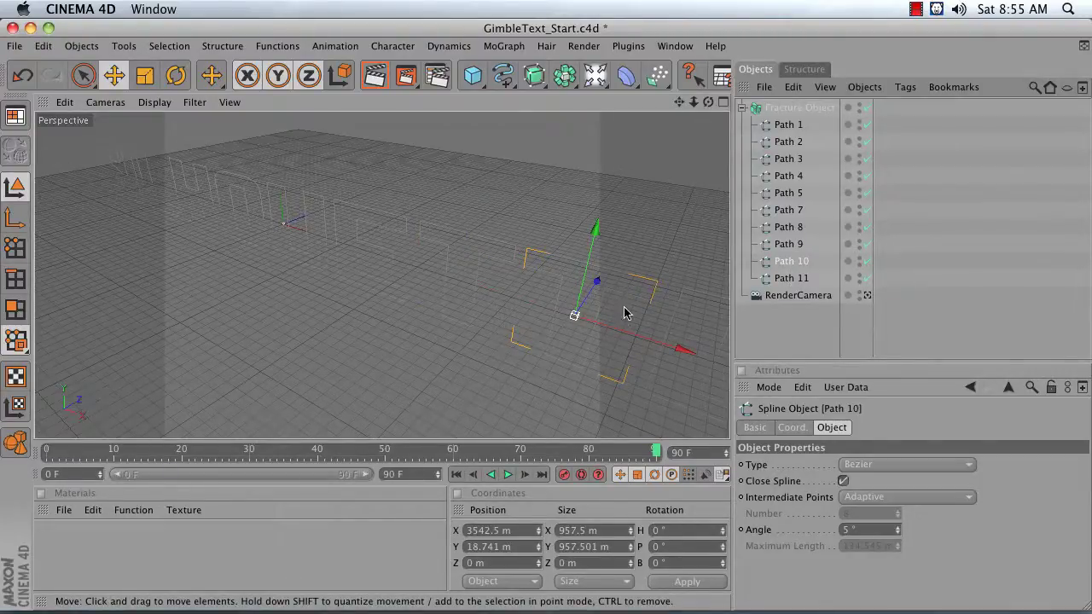
click(787, 109)
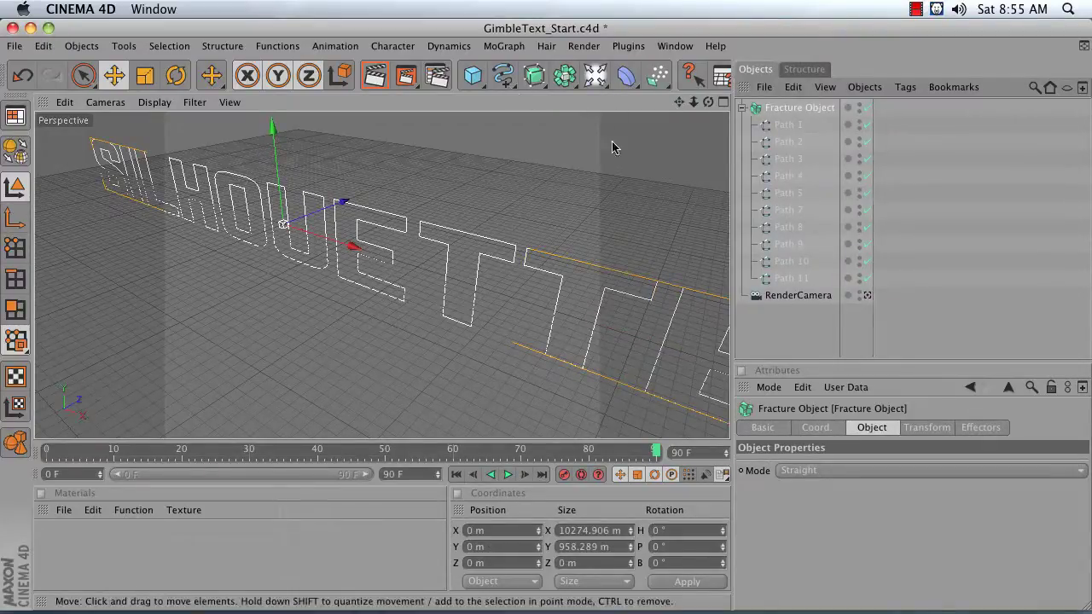
Add an Extrude NURBS, nest the Fracture Object in it and enable Hierarchical.
click(537, 83)
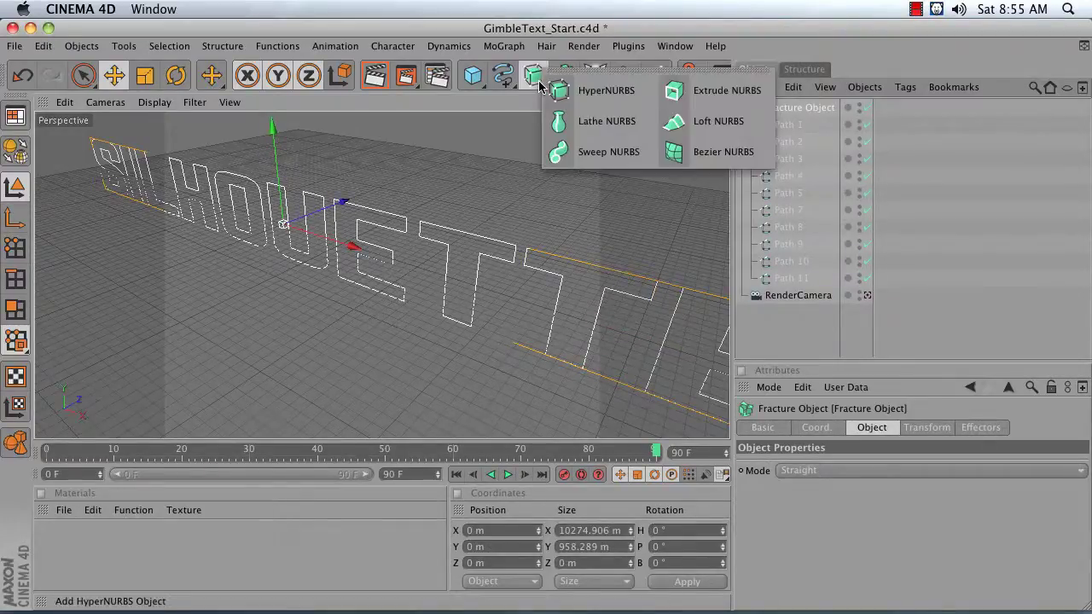
click(720, 99)
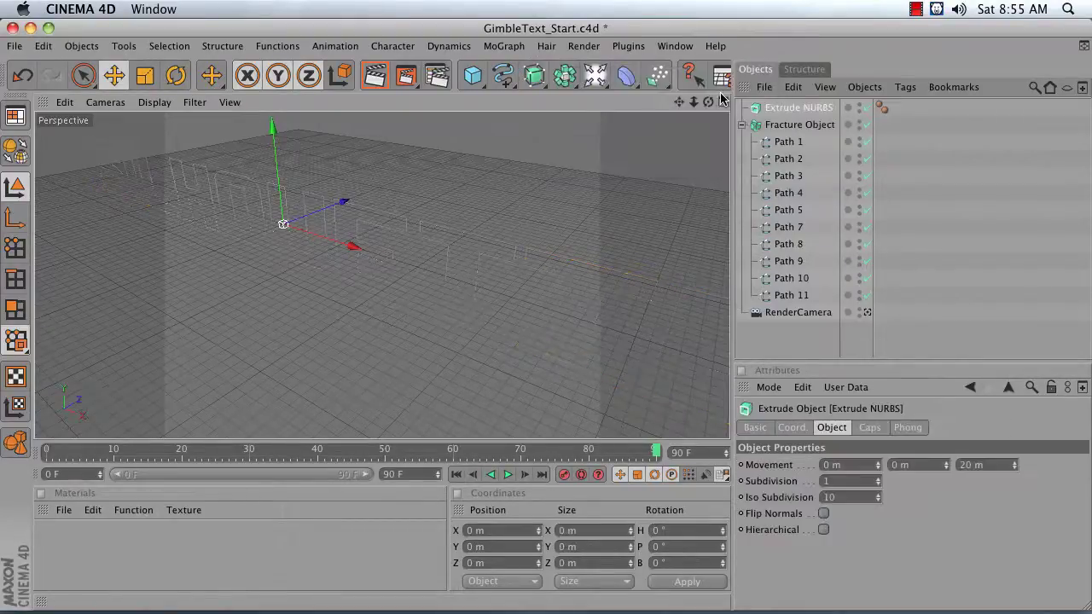
drag(806, 128, 806, 112)
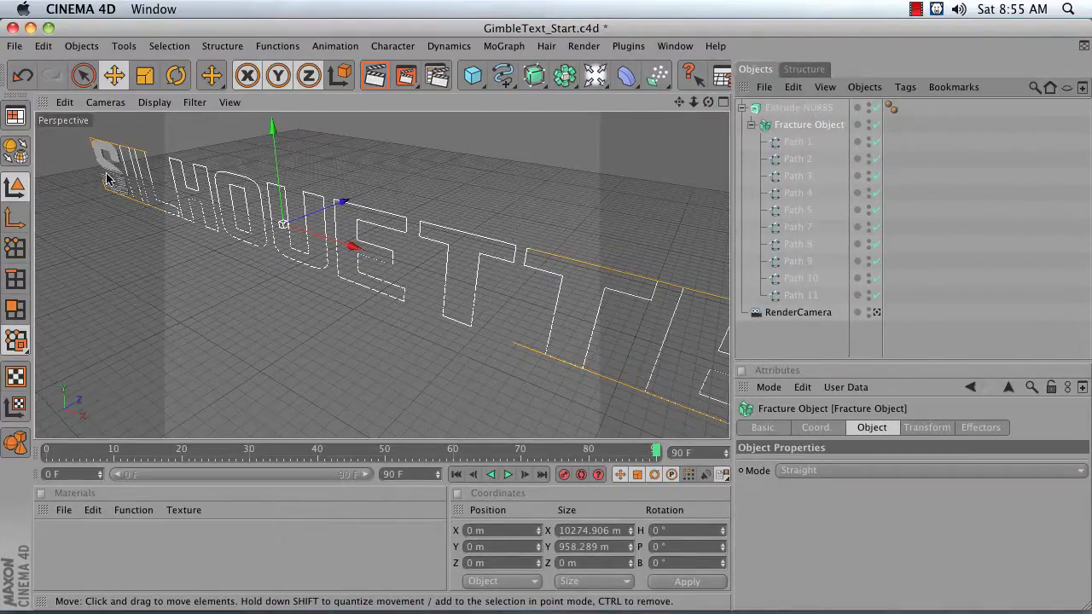
click(787, 111)
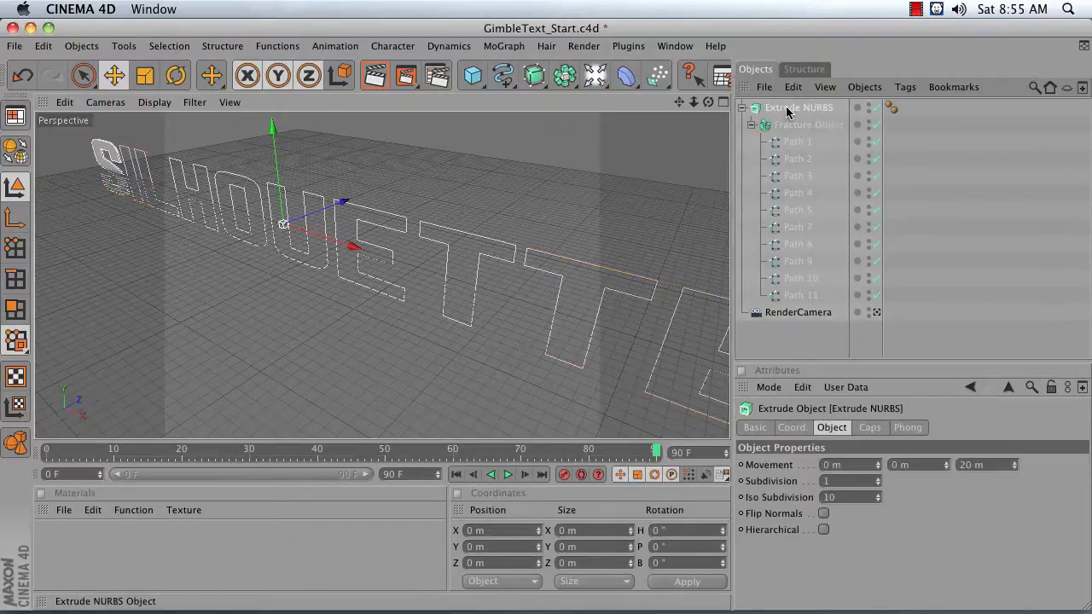
click(824, 530)
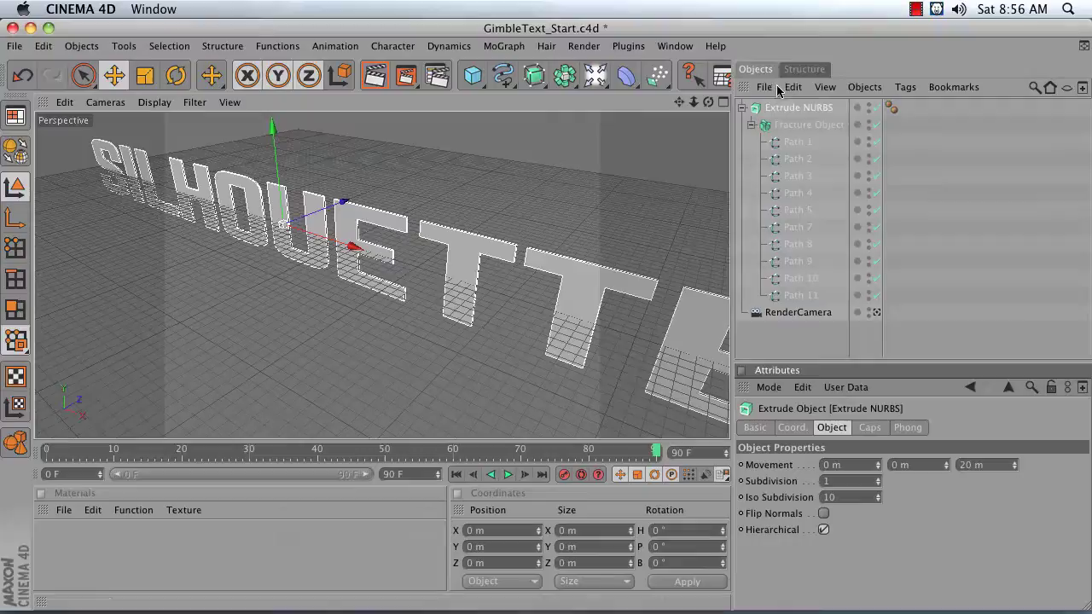
Set the extrusion's Movement depth to 200 m.
click(783, 125)
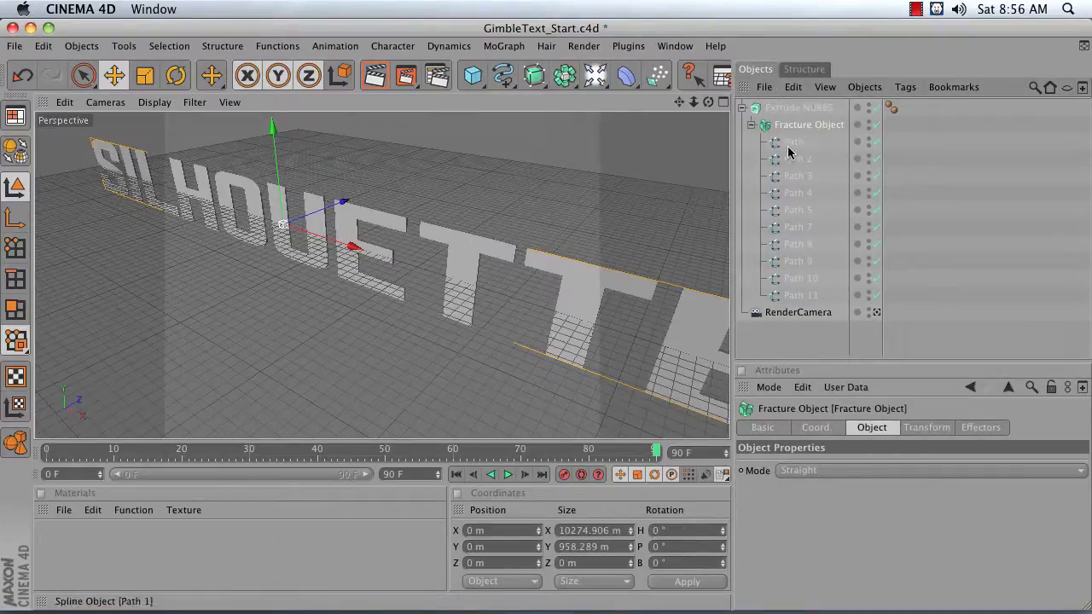
click(780, 108)
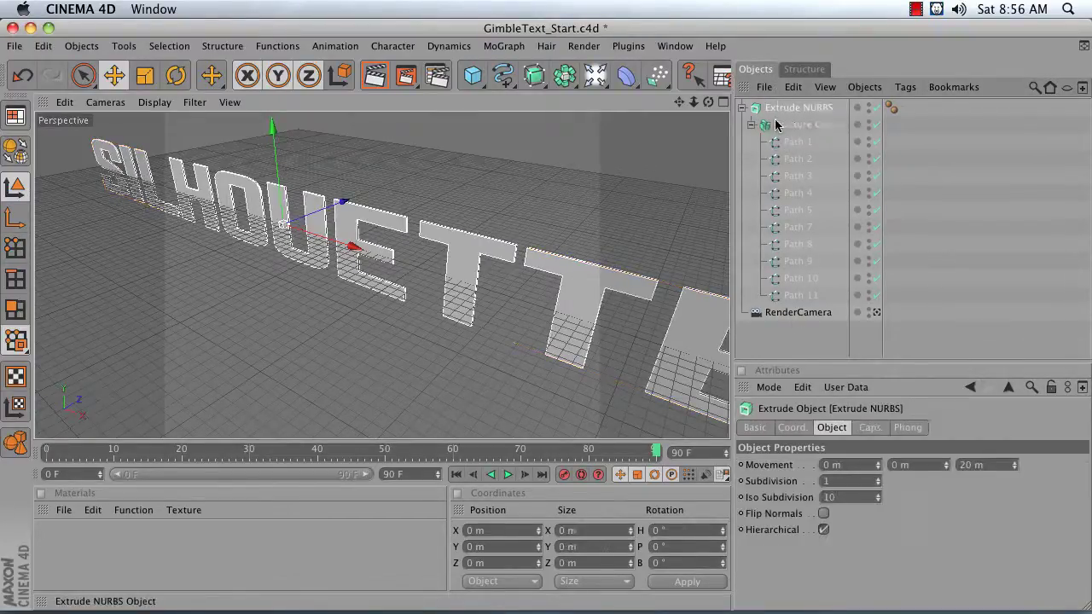
click(989, 465)
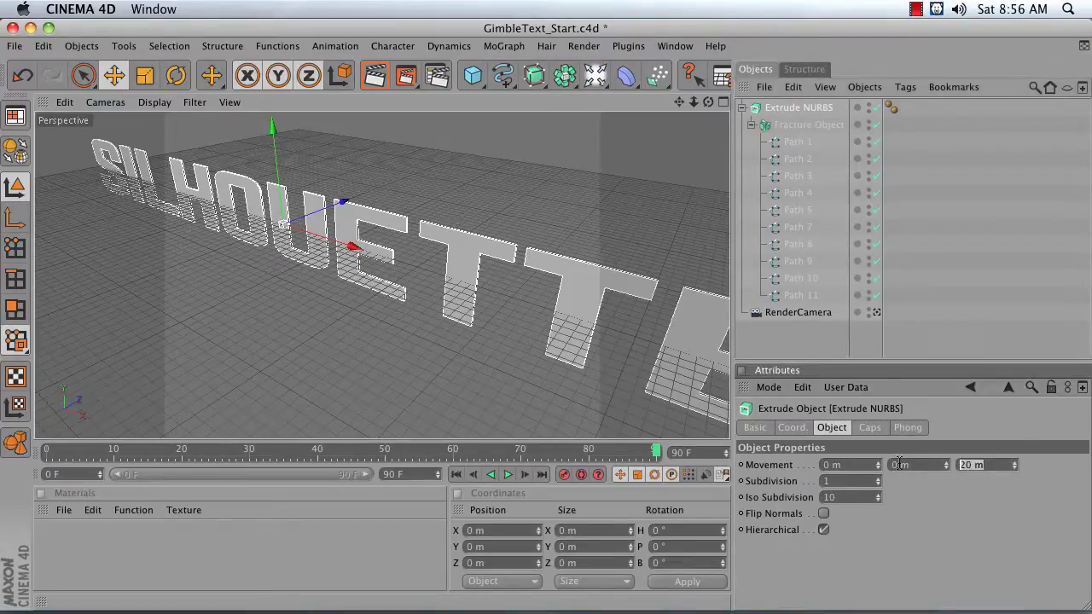
text(40)
key(Return)
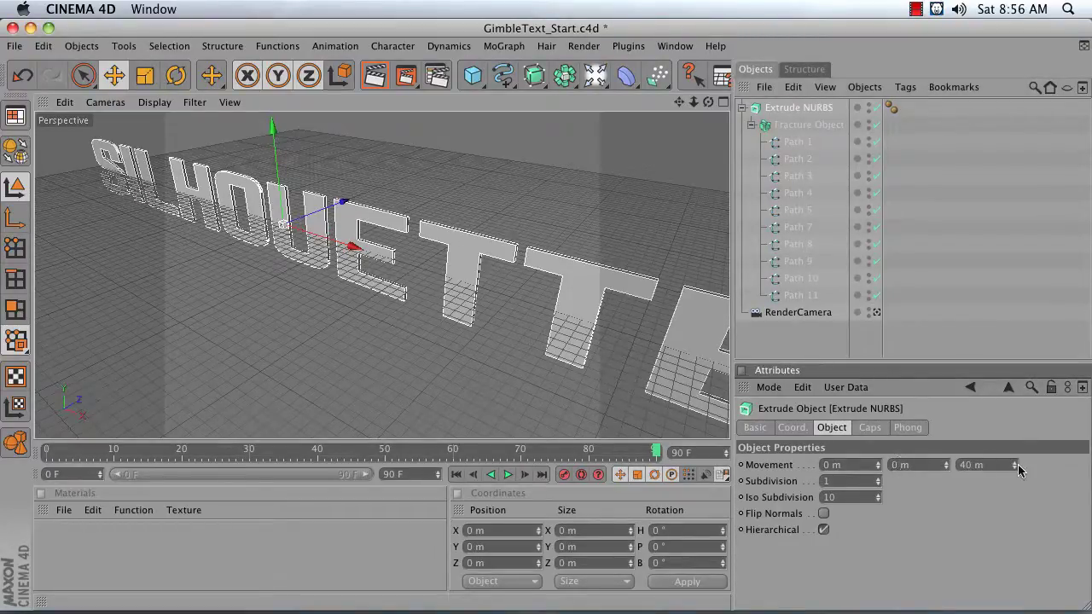
drag(1015, 465, 1015, 426)
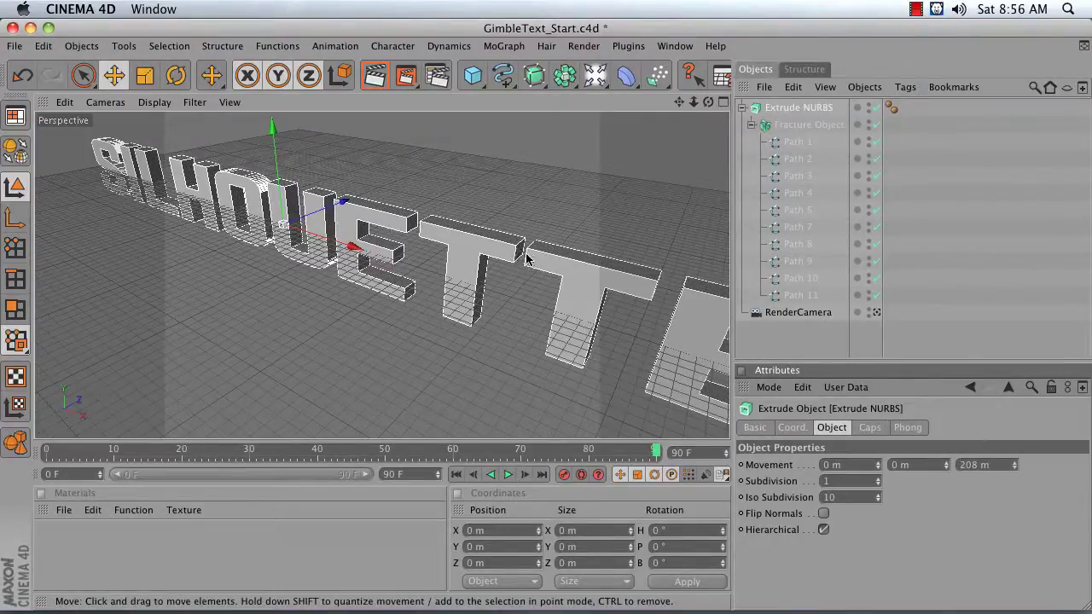
double_click(981, 465)
text(20)
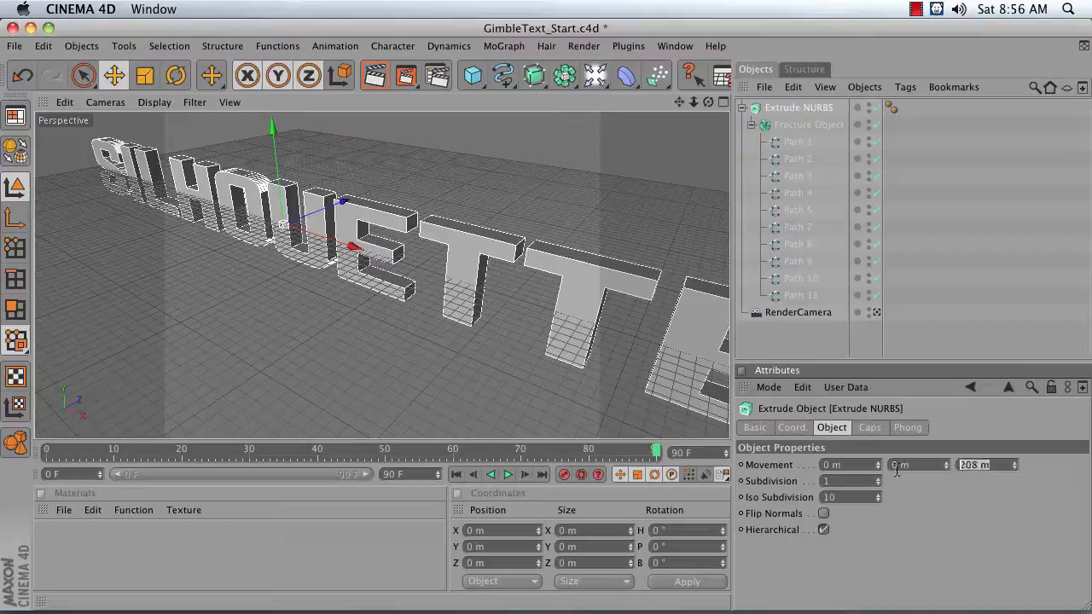
text(0)
key(Return)
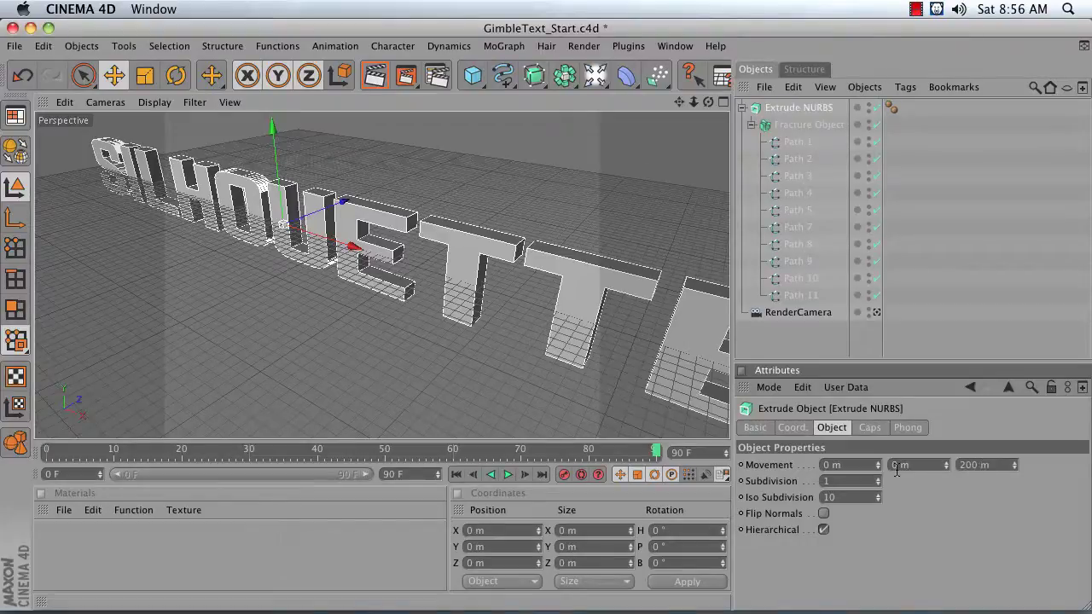
Set both Start and End caps to Fillet Cap and render a preview.
click(871, 427)
click(849, 463)
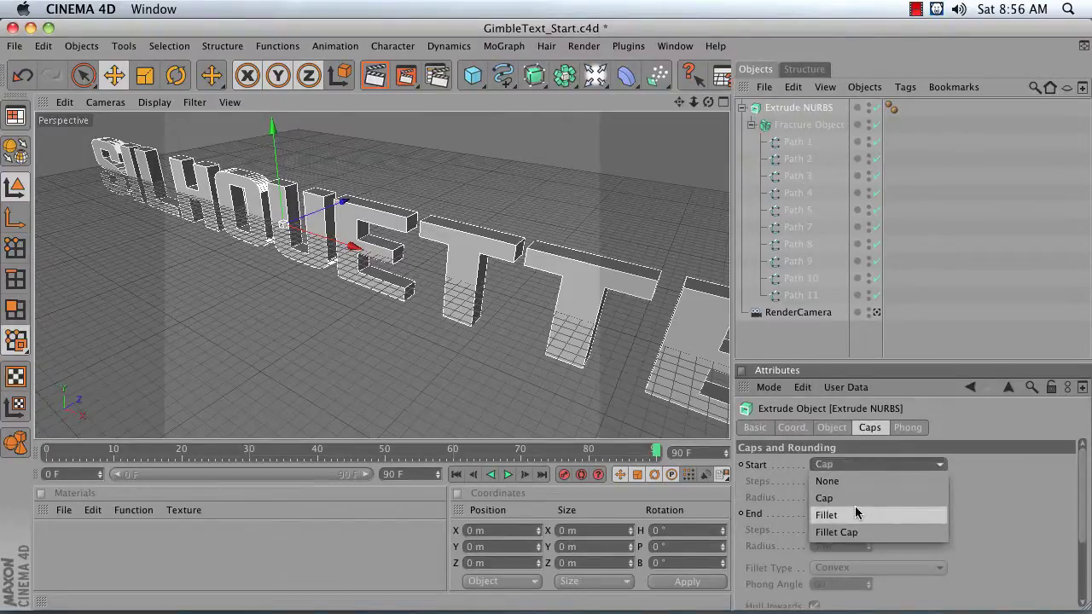
click(862, 418)
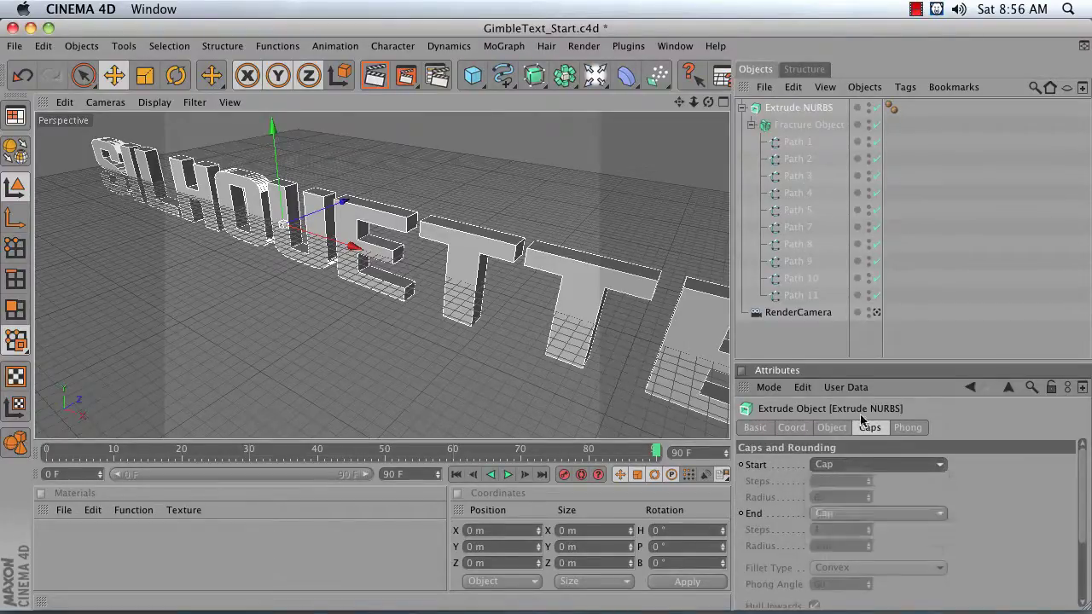
click(840, 466)
click(842, 533)
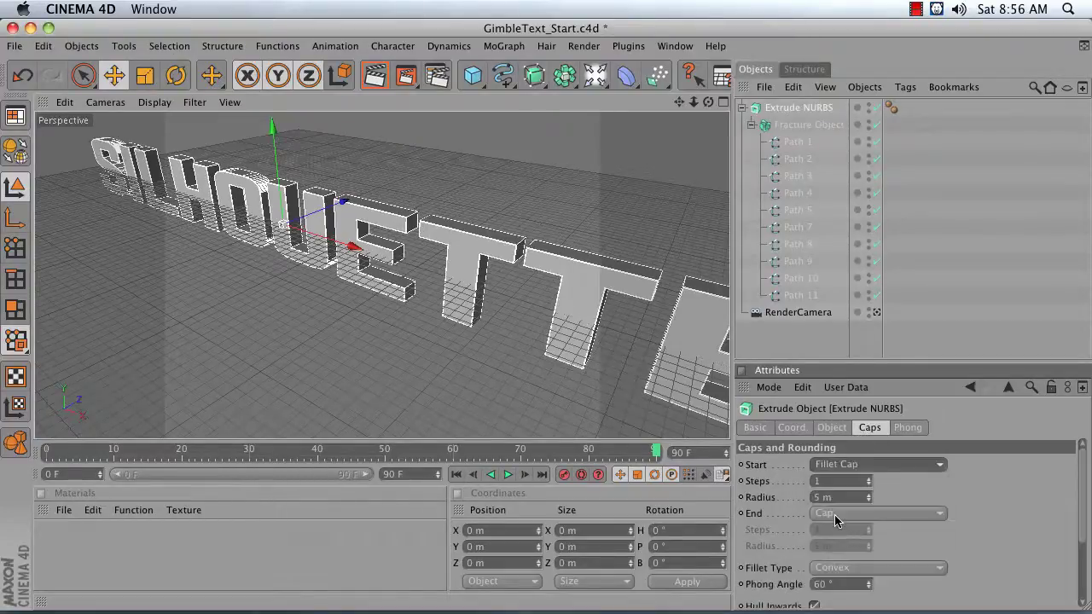
click(835, 515)
click(844, 580)
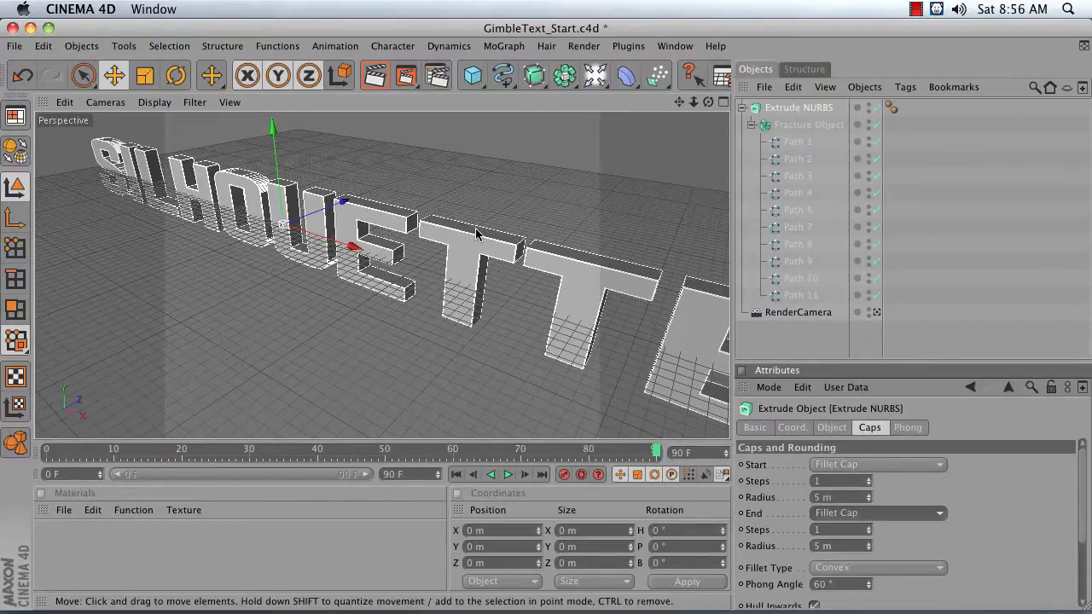
click(374, 75)
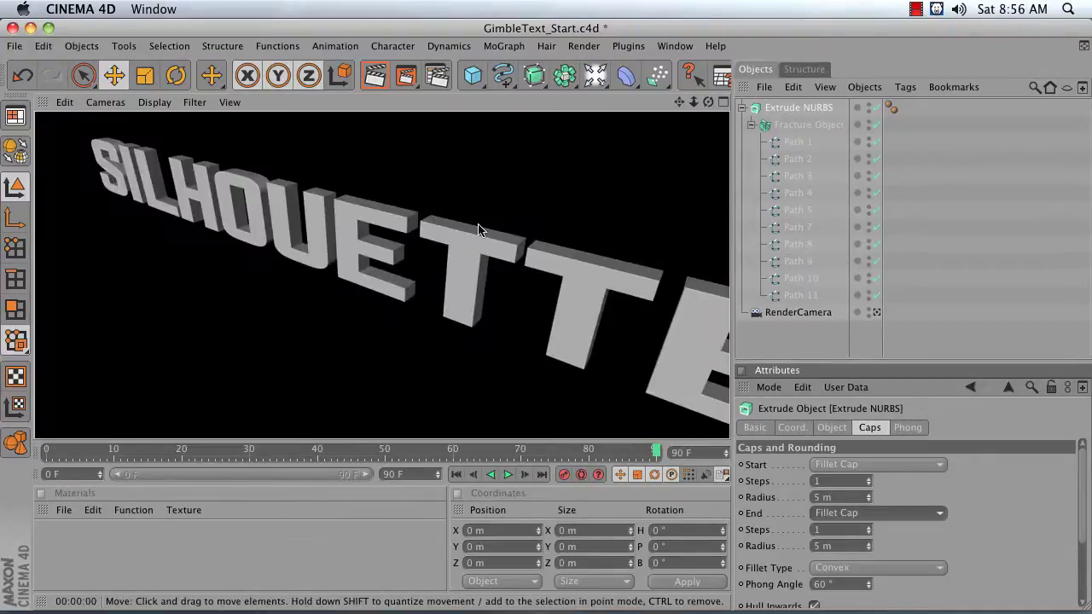
Give the fillets 5 steps and 10 m radius, then render the rounded letters.
click(839, 529)
text(5)
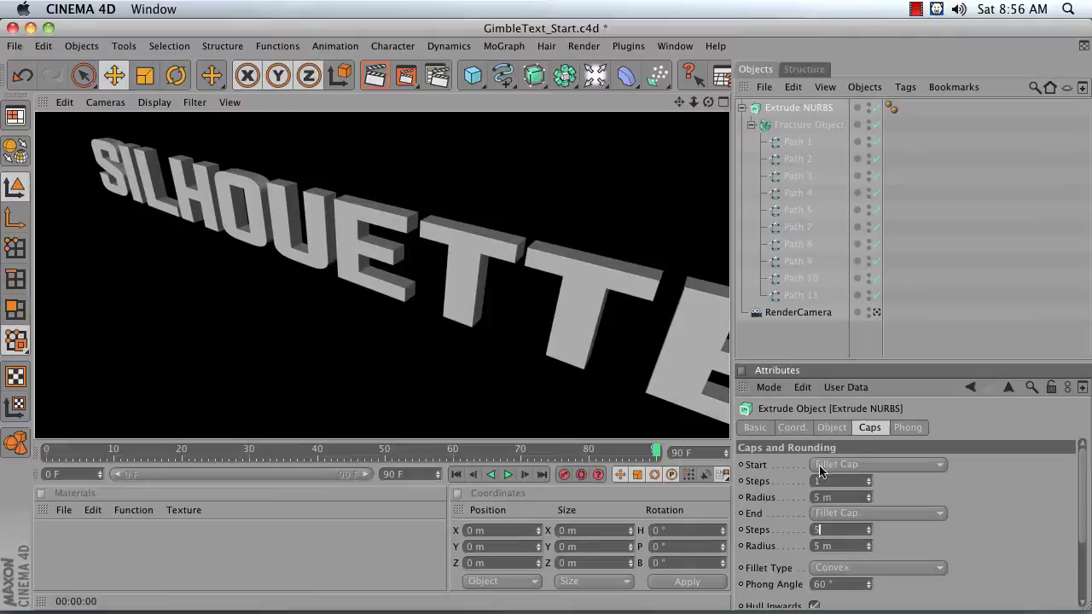
text(5)
click(841, 497)
text(10)
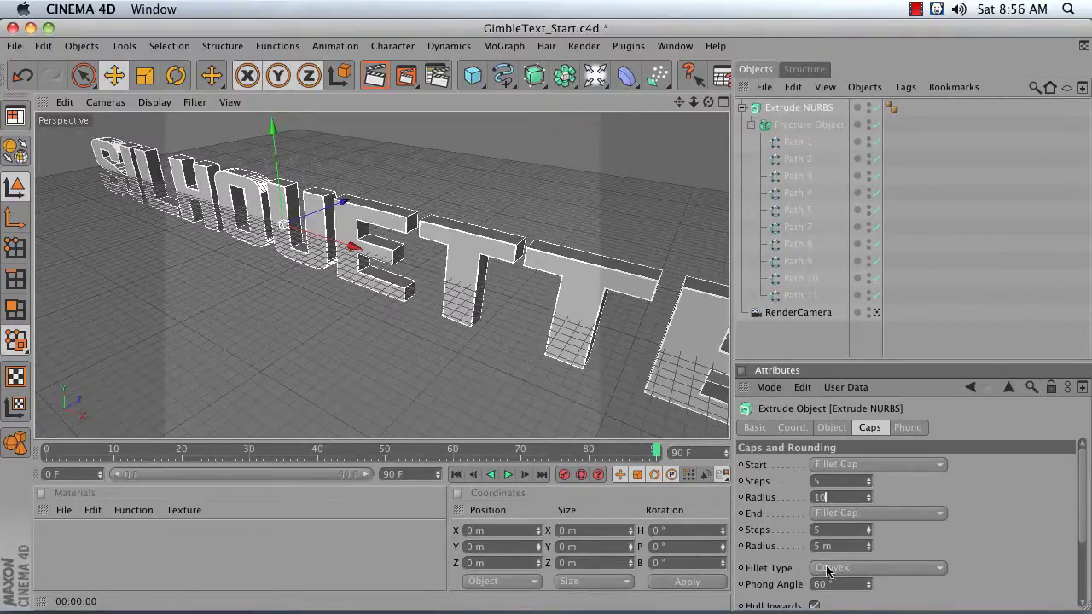
click(841, 546)
text(10)
key(Return)
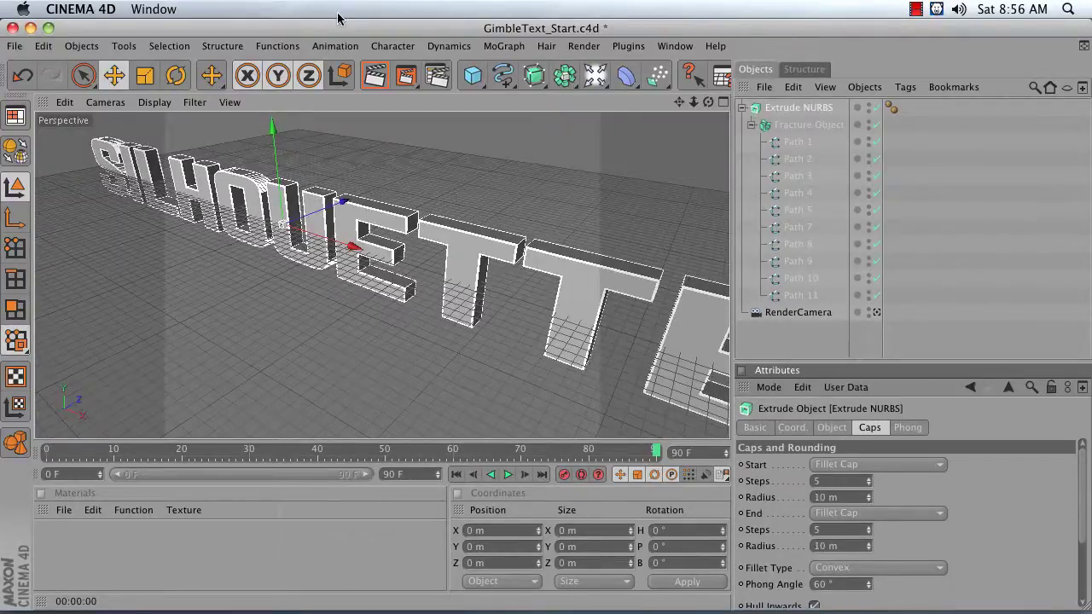
click(383, 77)
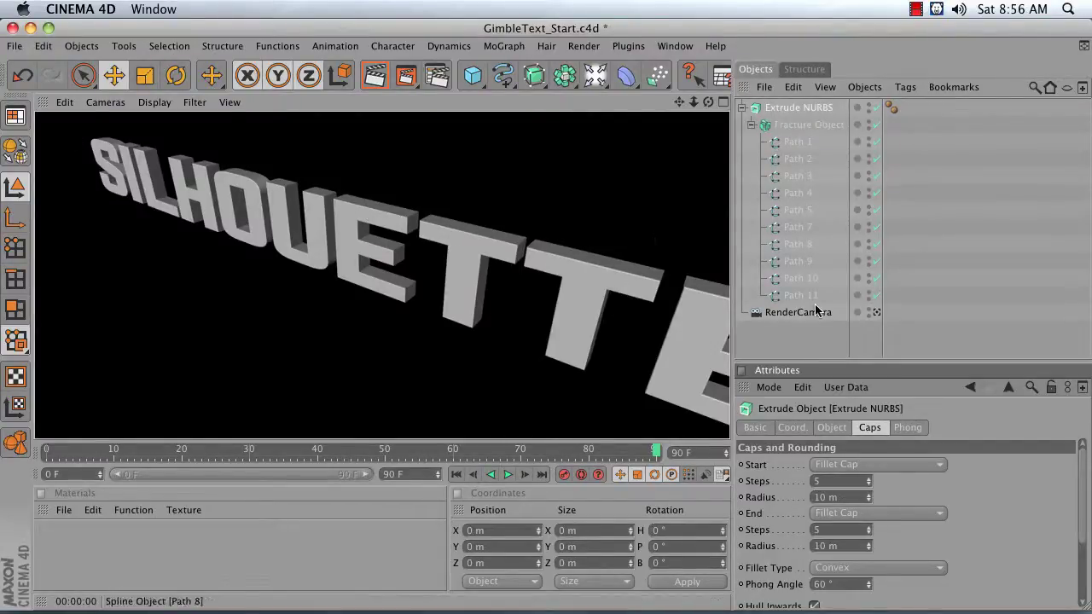
Rename the Extrude NURBS to Text and zoom out to see the whole word.
double_click(791, 108)
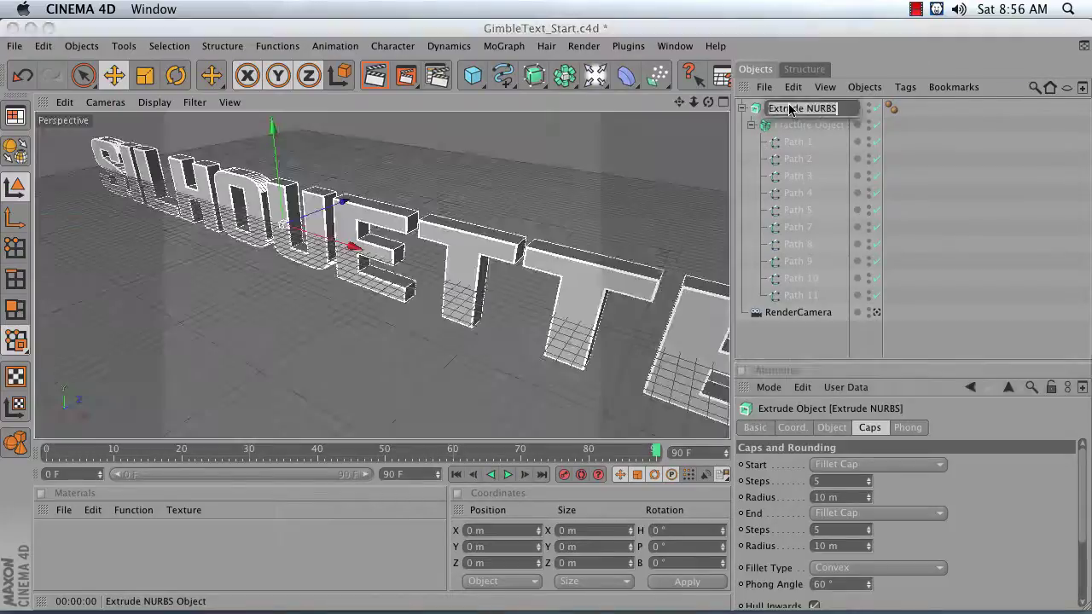
text(Text)
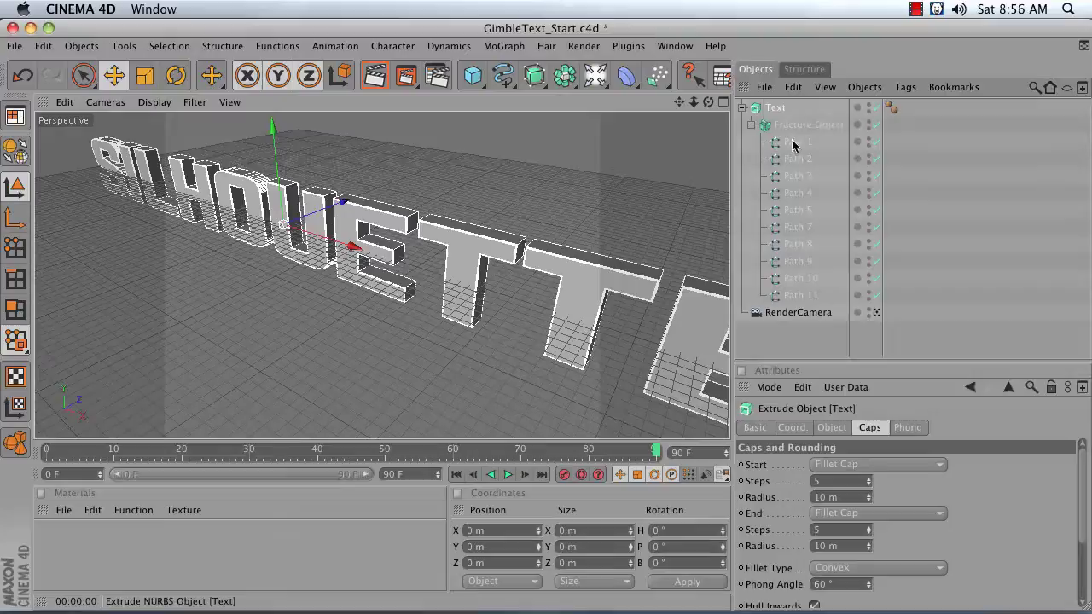
click(801, 334)
drag(695, 102, 695, 123)
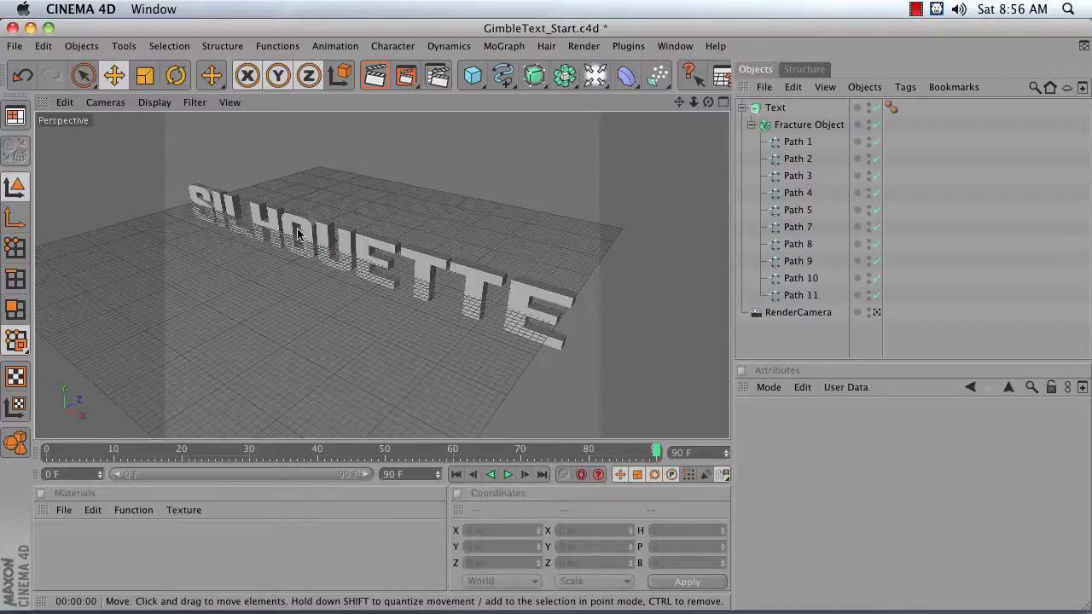
Select the Fracture Object and add a Plain Effector from MoGraph.
click(806, 125)
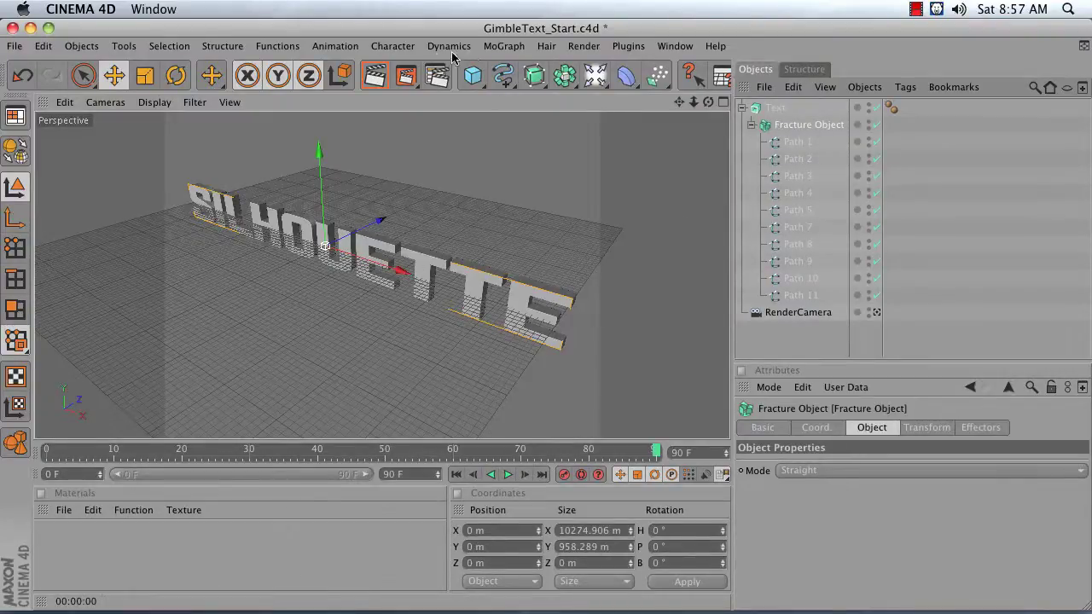
click(505, 47)
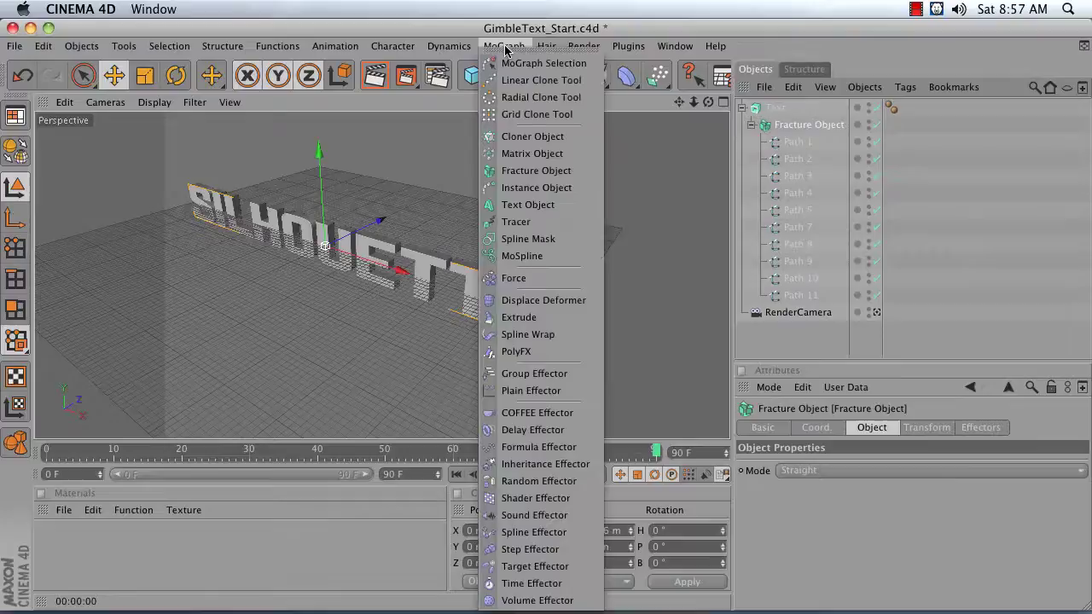
click(542, 393)
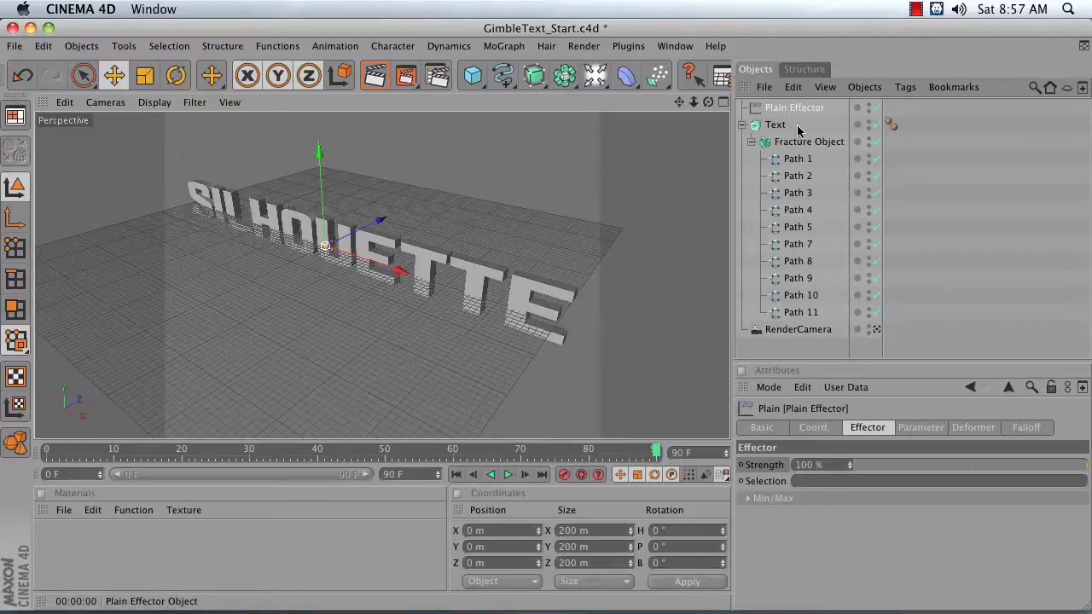
Increase the Plain Effector's Y position offset in its Parameter tab.
click(910, 432)
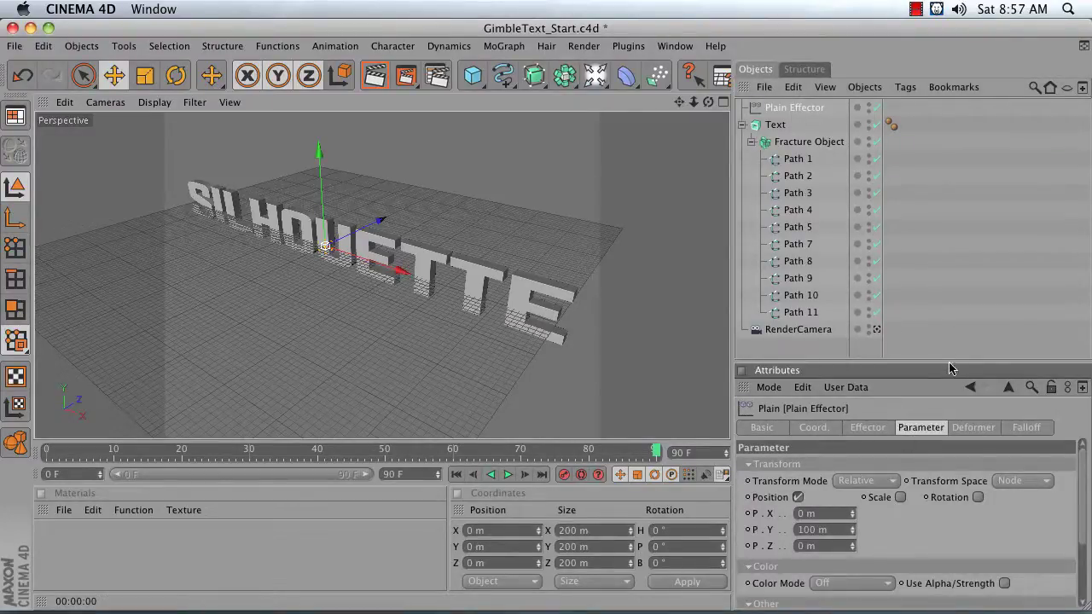
drag(950, 362, 935, 227)
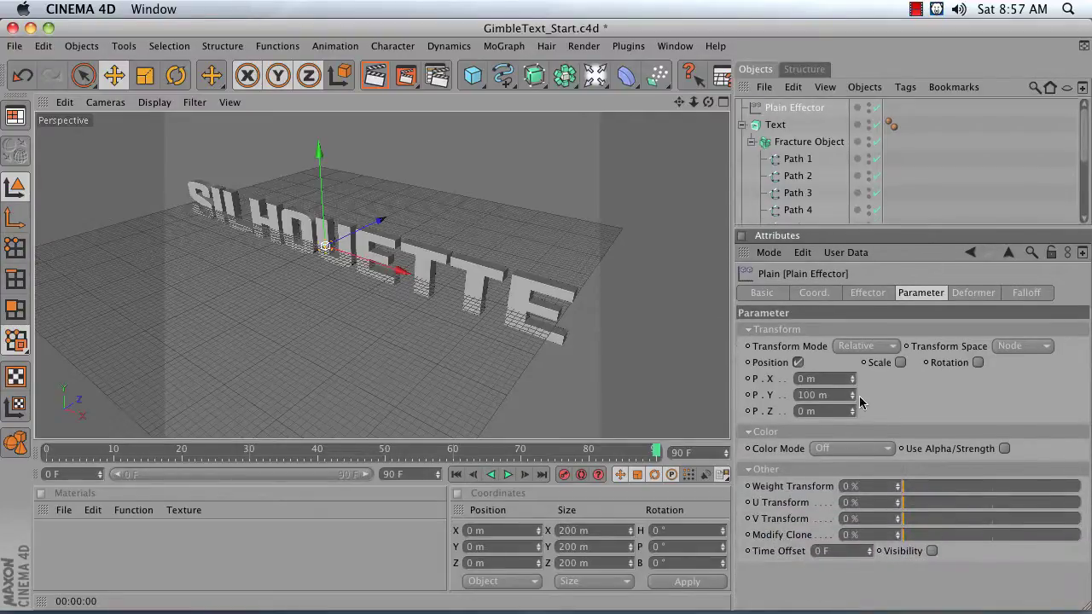
mouse_move(852, 396)
mouse_down()
mouse_move(852, 367)
mouse_move(851, 408)
mouse_up()
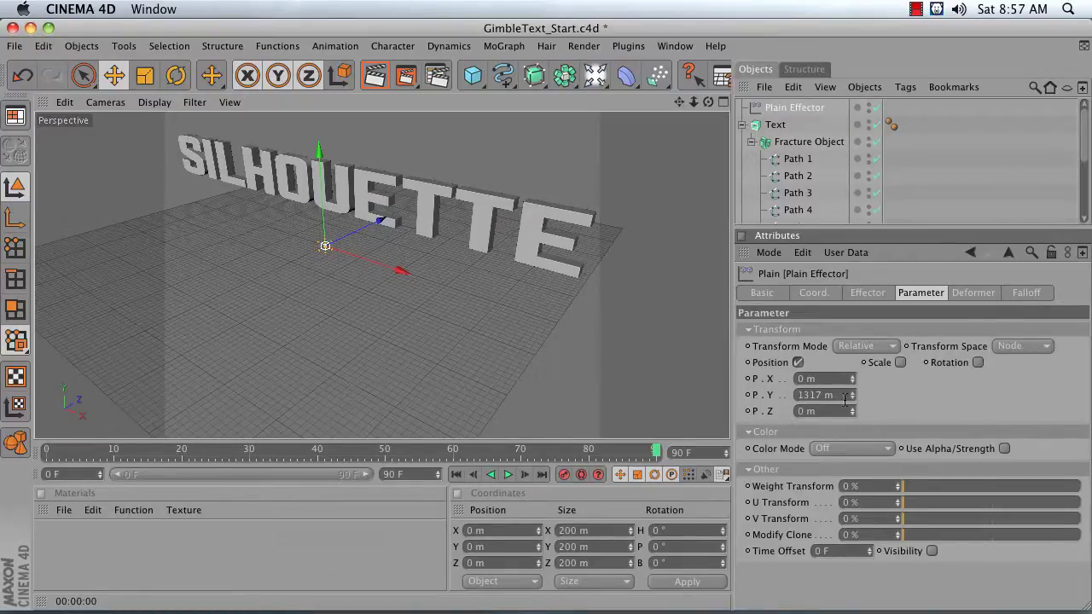
key(Return)
Disable Position, enable Rotation and set the heading R.H to 90°.
click(798, 362)
click(938, 363)
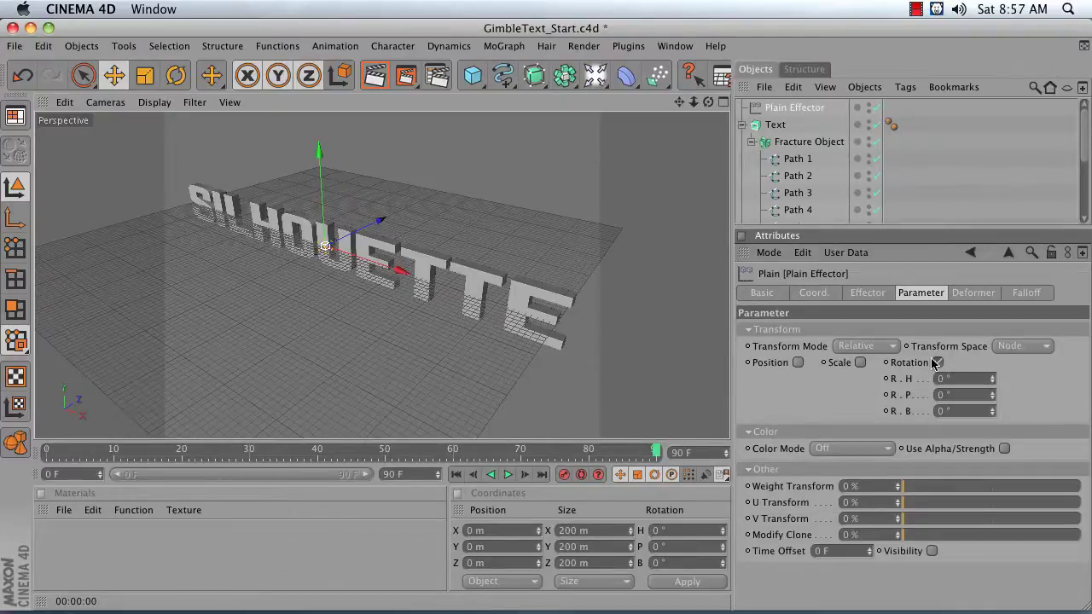
mouse_move(995, 381)
mouse_down()
mouse_move(1045, 382)
mouse_move(990, 387)
mouse_up()
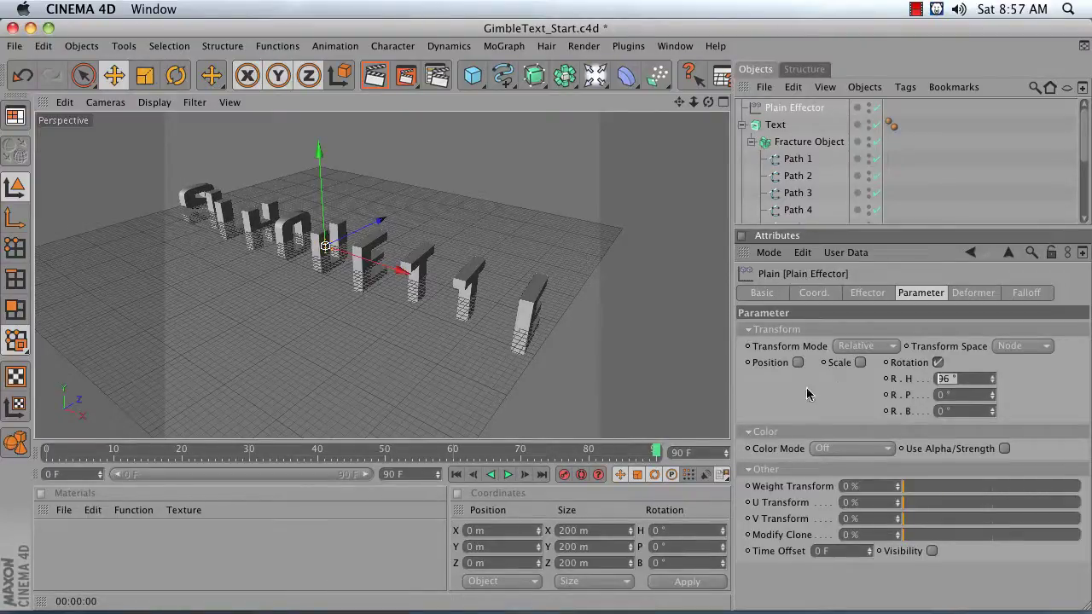
key(Return)
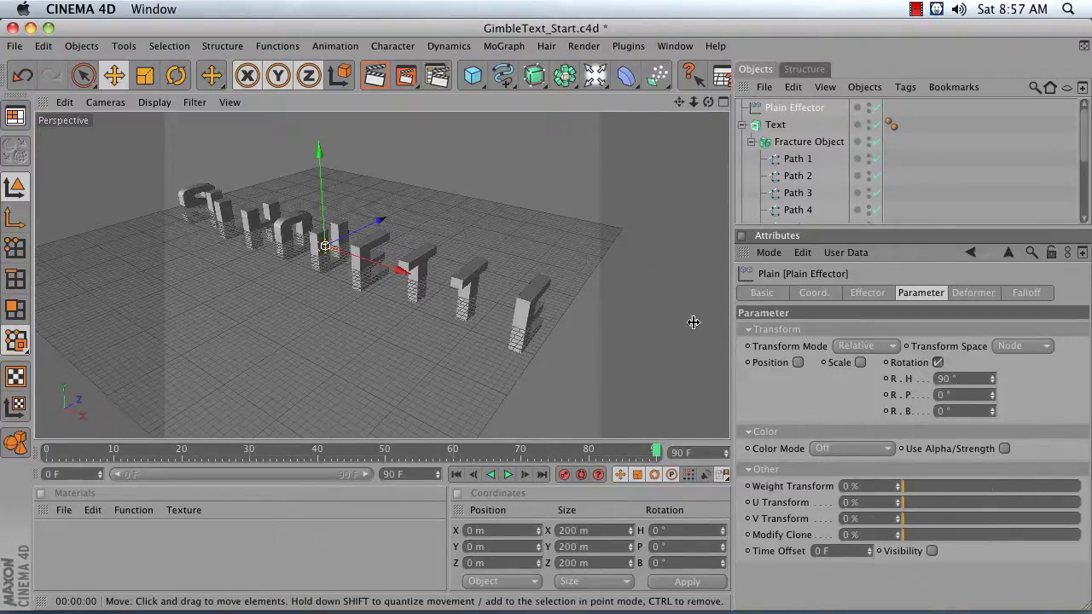
scroll(870, 141, down, 5)
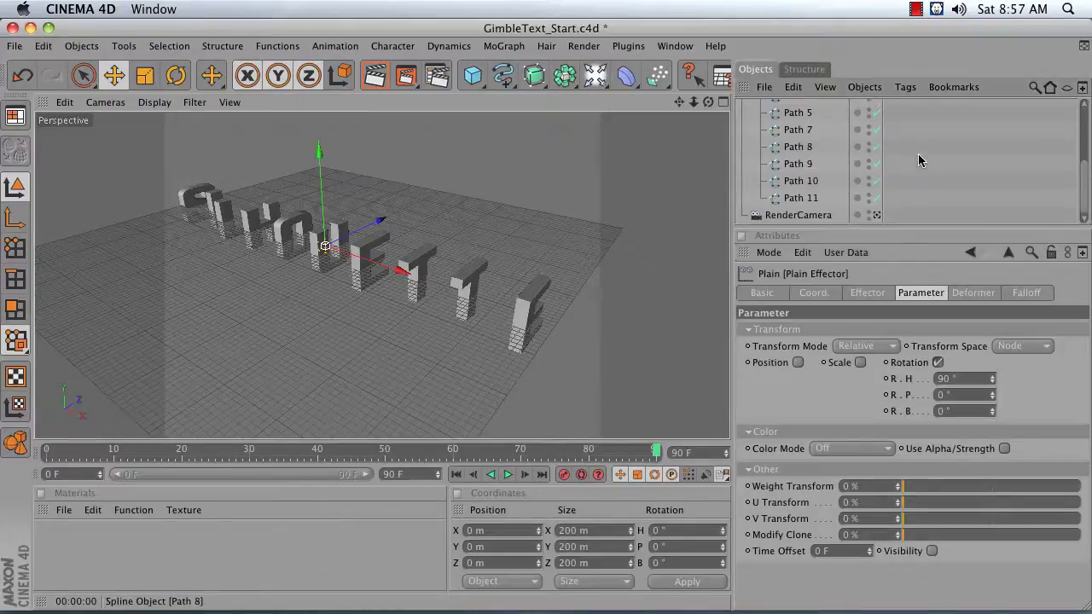
click(877, 217)
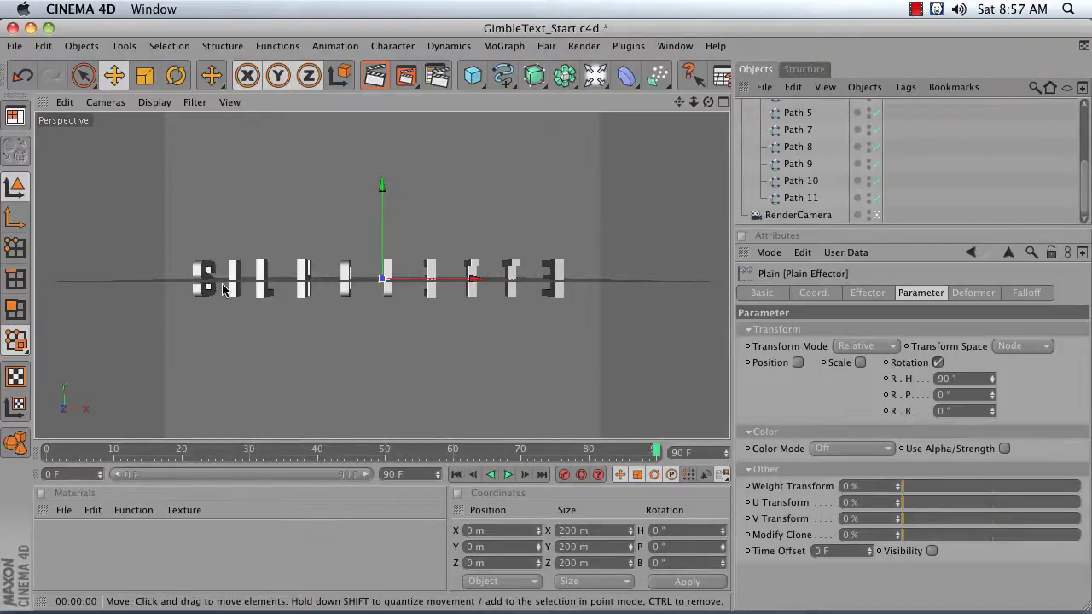
click(877, 216)
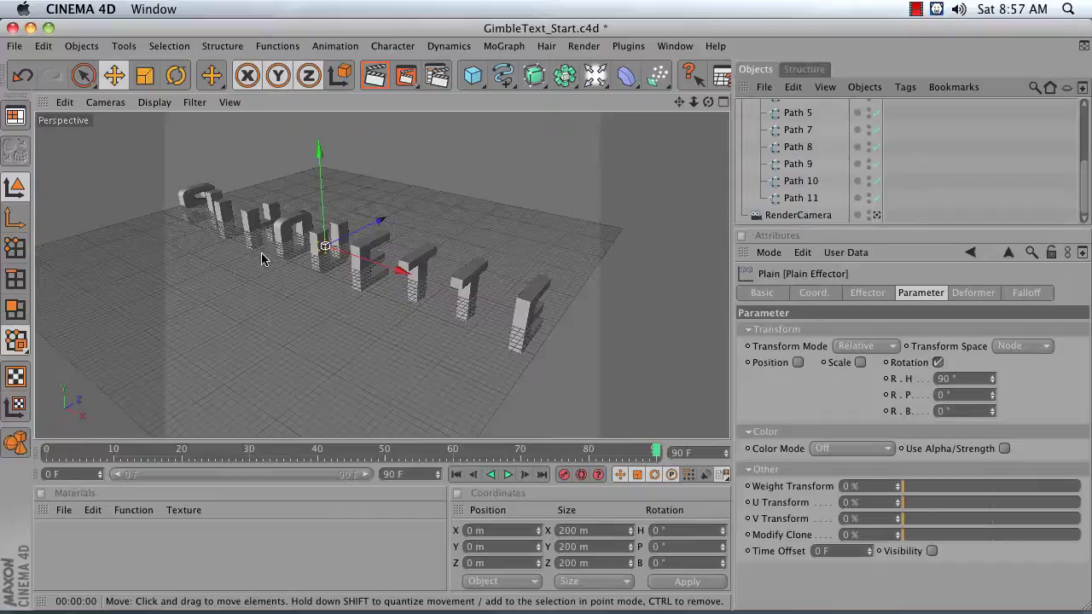
drag(1084, 176, 1084, 107)
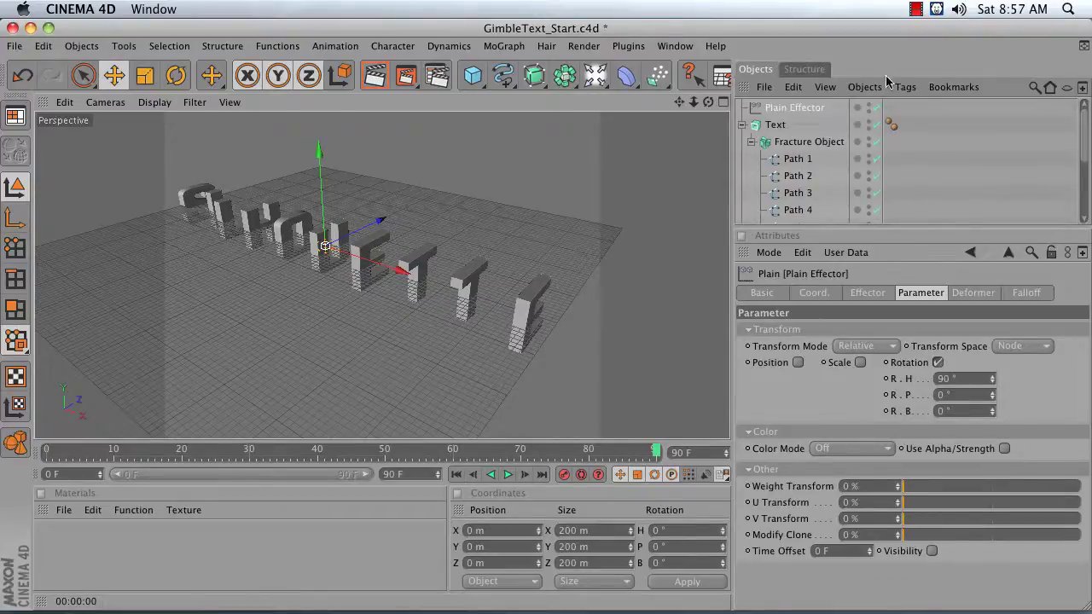
Preview the Plain Effector by dragging its strength down and back up.
click(867, 293)
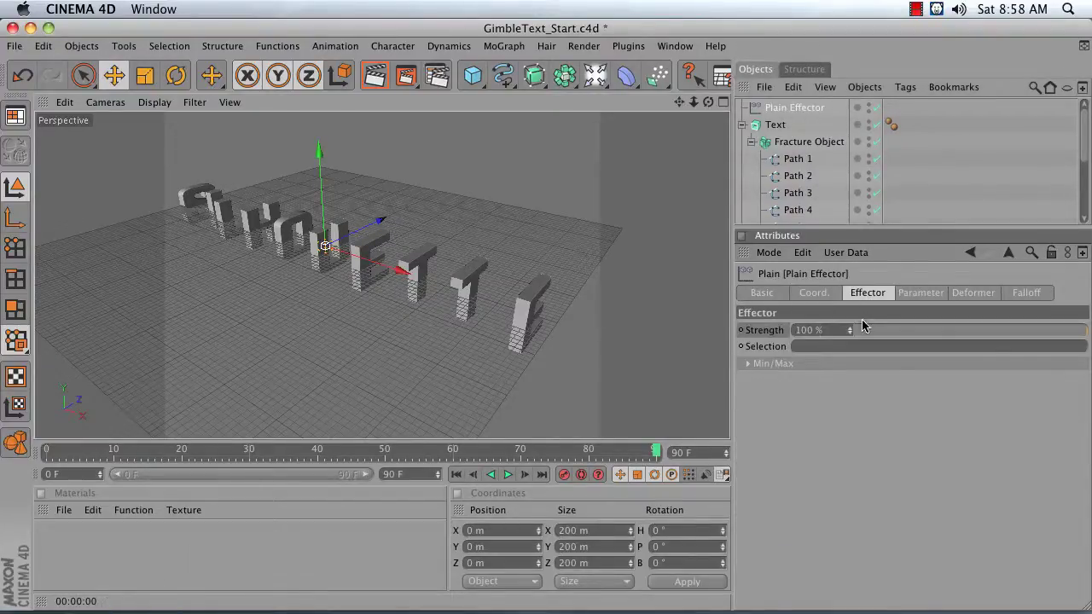
drag(1058, 334, 859, 335)
drag(766, 332, 1089, 335)
Give the effector's falloff a box shape scaled to 1260%.
click(1038, 294)
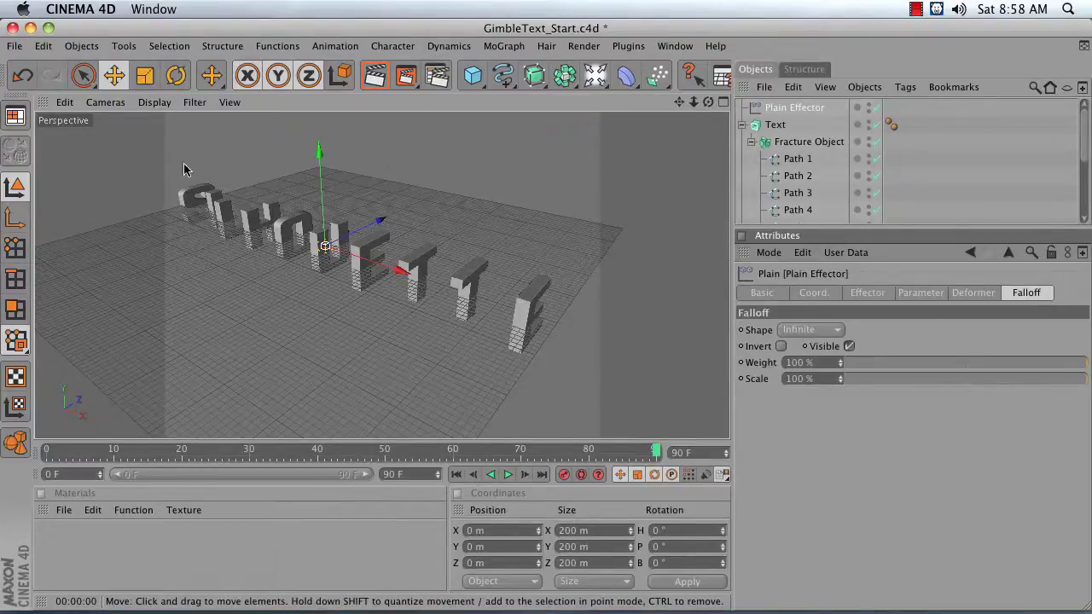
click(789, 108)
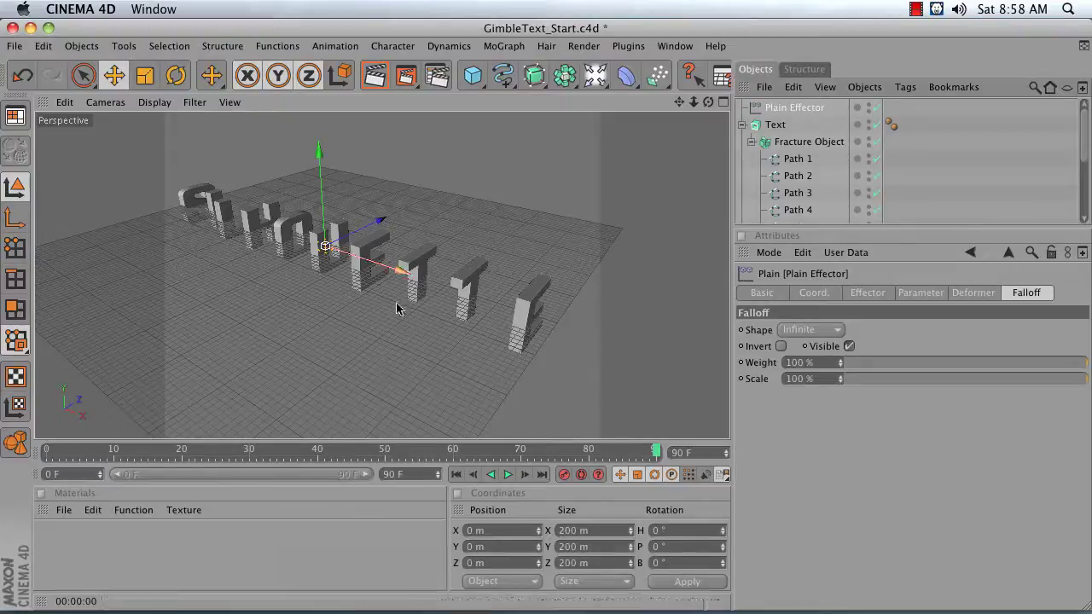
click(817, 331)
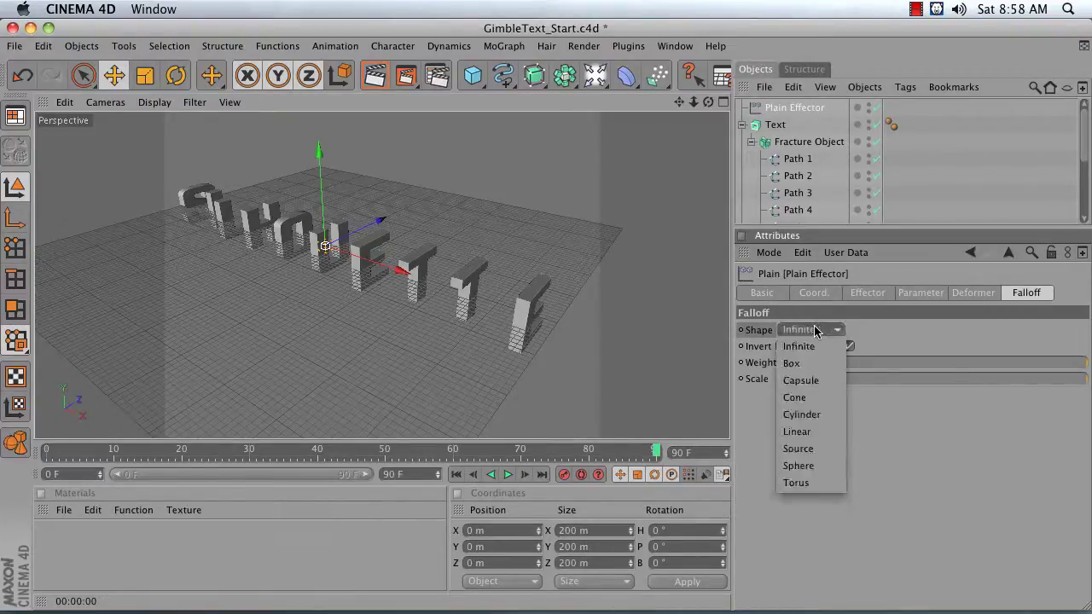
click(812, 465)
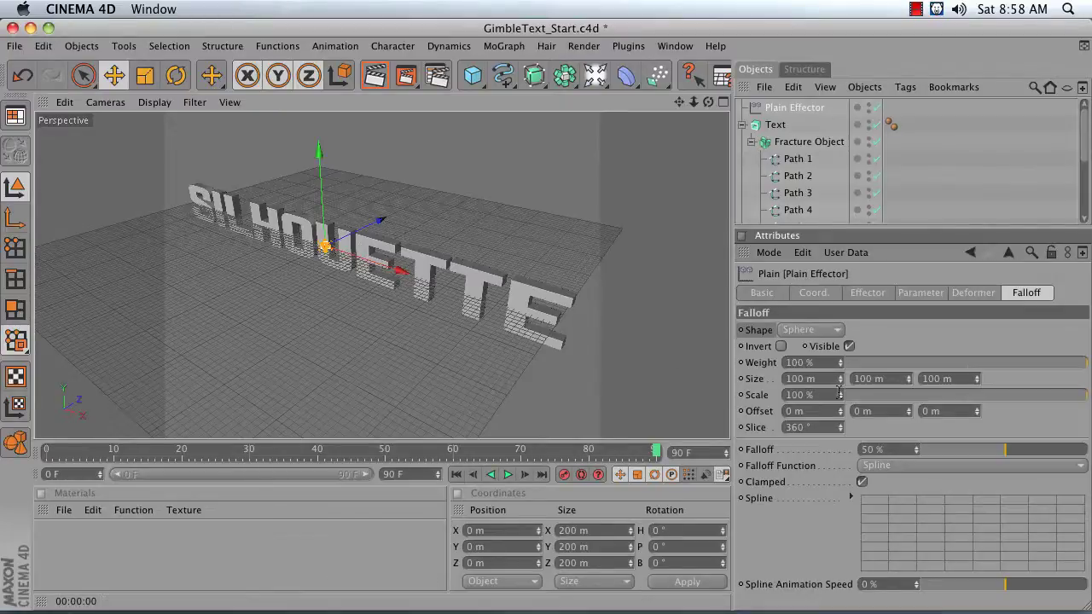
drag(840, 400, 841, 389)
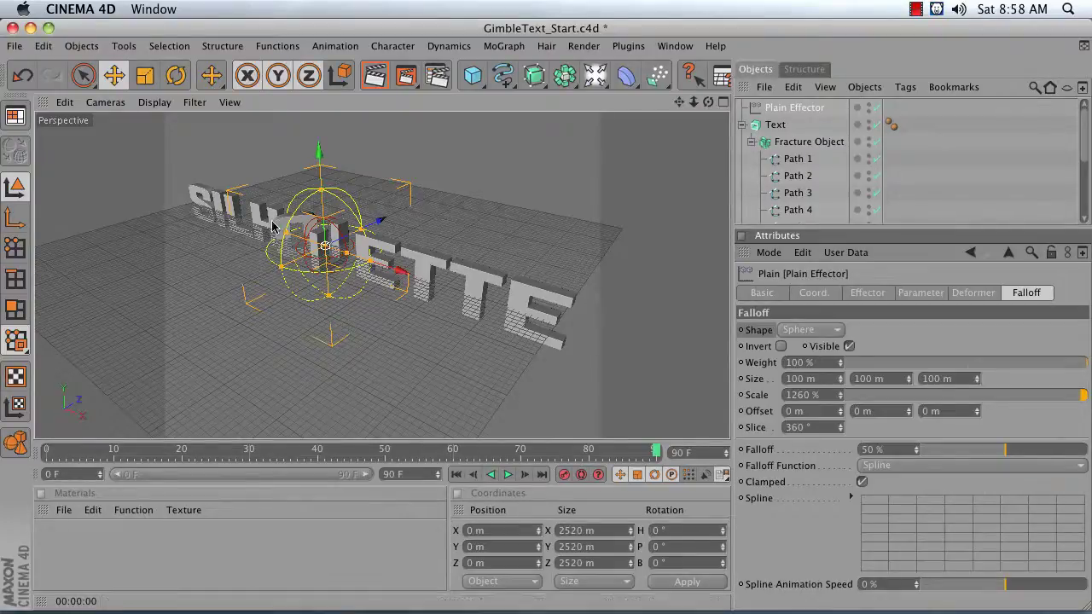
click(825, 337)
click(815, 365)
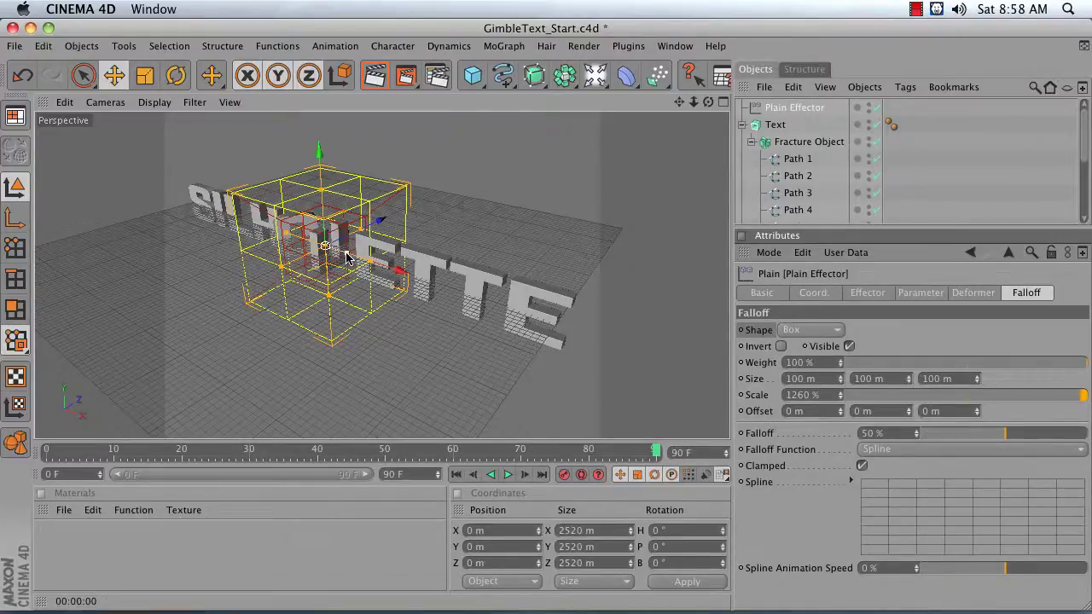
Lower the falloff, shift the box left along the text, and set its X size to 600 m.
drag(347, 258, 556, 324)
mouse_move(718, 375)
mouse_down()
mouse_move(650, 351)
mouse_move(726, 381)
mouse_move(686, 365)
mouse_move(715, 380)
mouse_up()
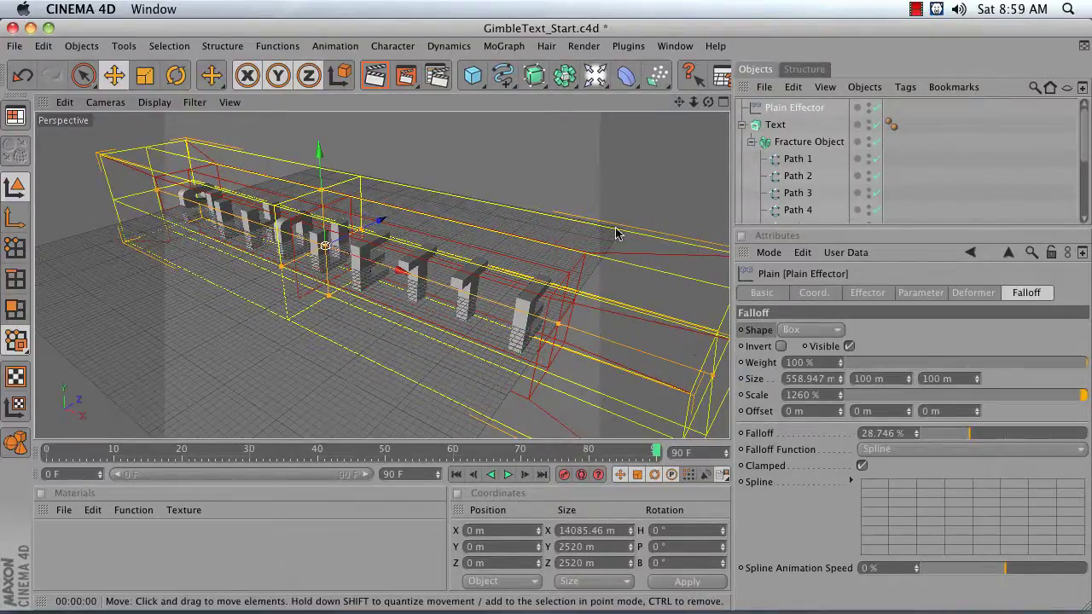
drag(354, 256, 310, 241)
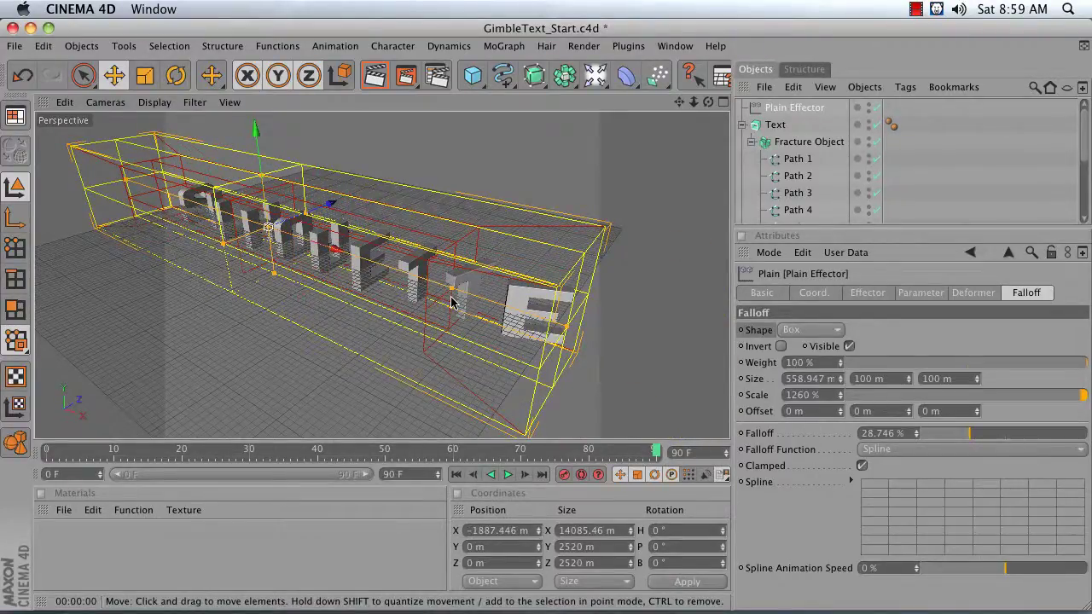
click(807, 384)
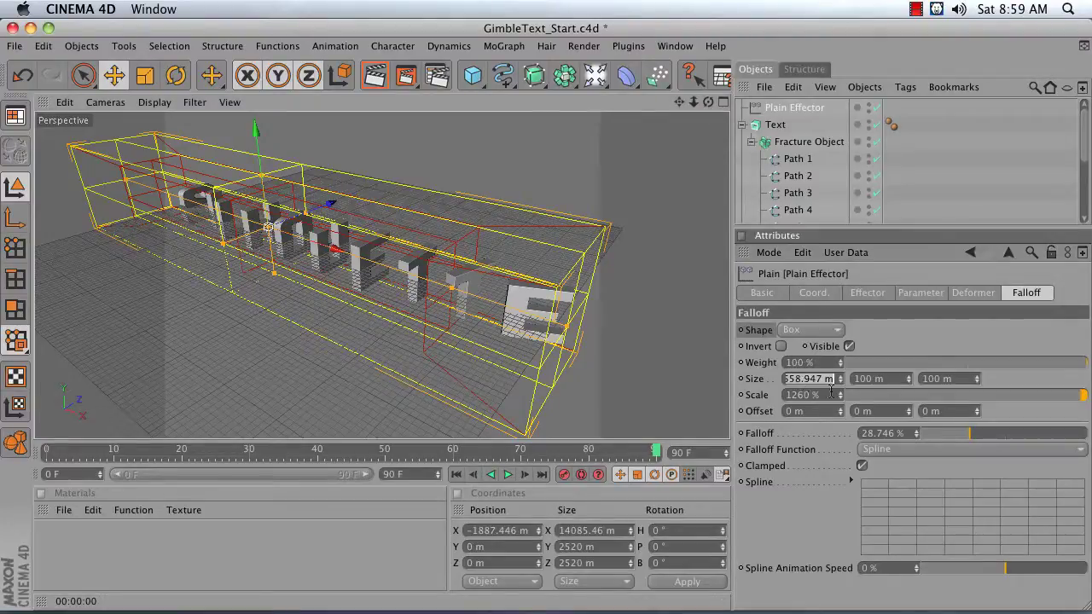
double_click(819, 379)
key(Return)
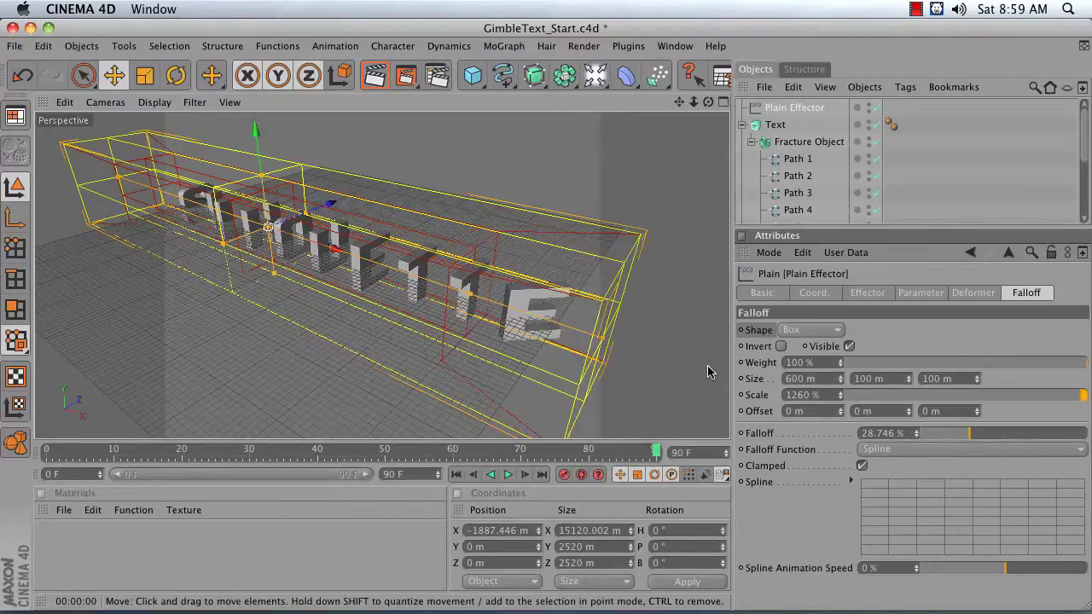
double_click(826, 397)
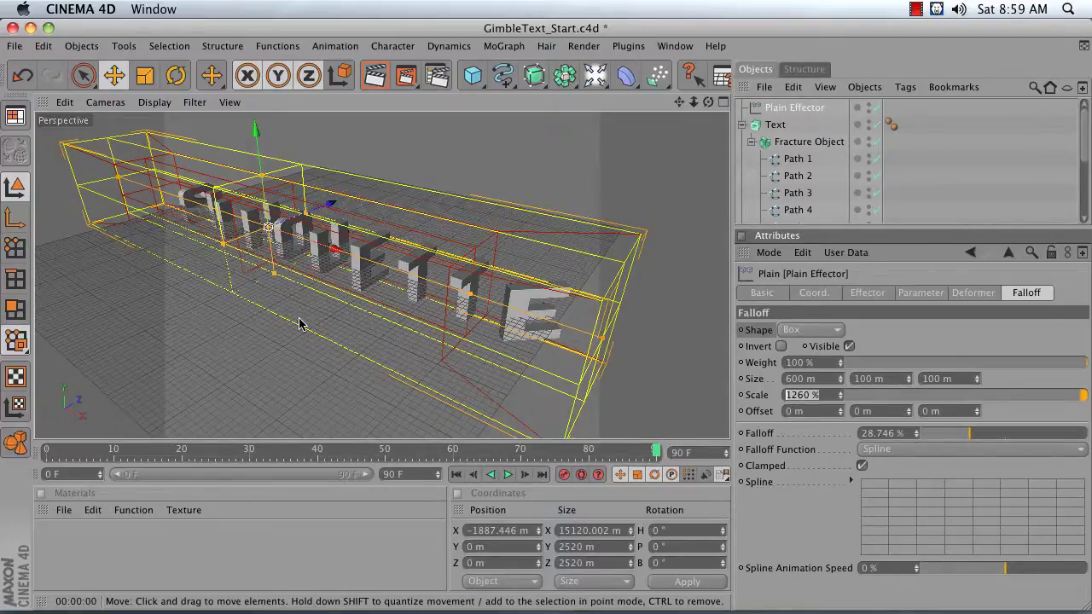
Keyframe the effector far left at frame 0 and over the text at frame 90.
click(455, 475)
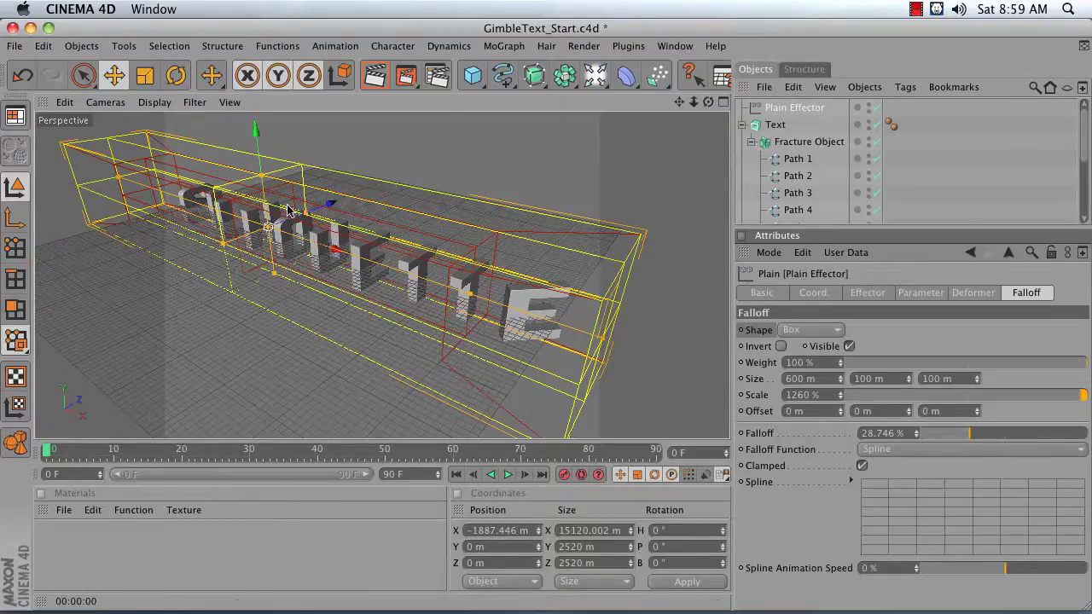
mouse_move(340, 254)
mouse_down()
mouse_move(247, 223)
mouse_move(340, 256)
mouse_up()
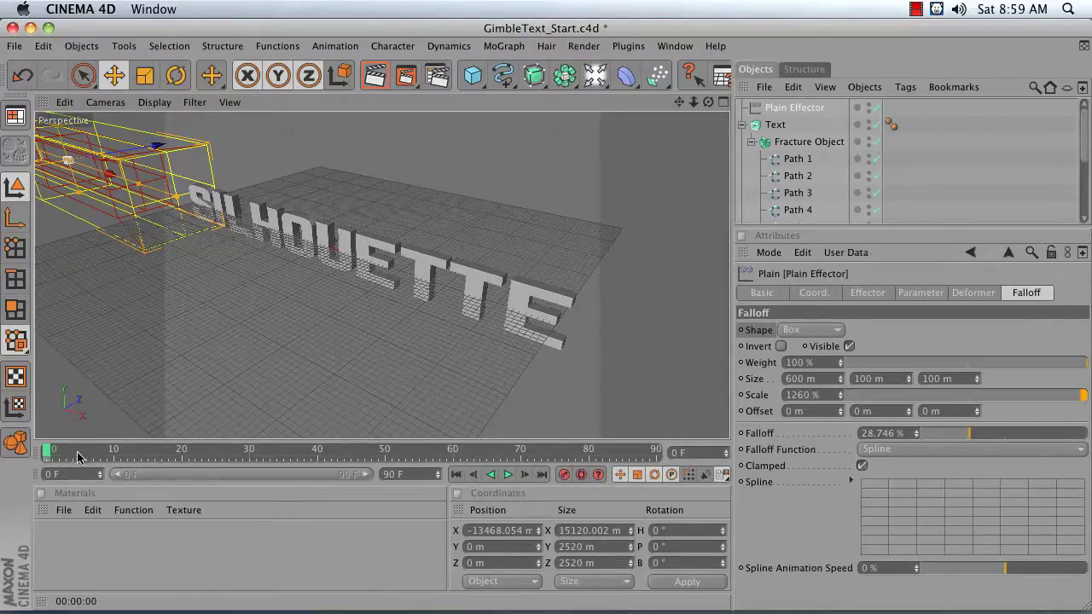
drag(47, 455, 655, 452)
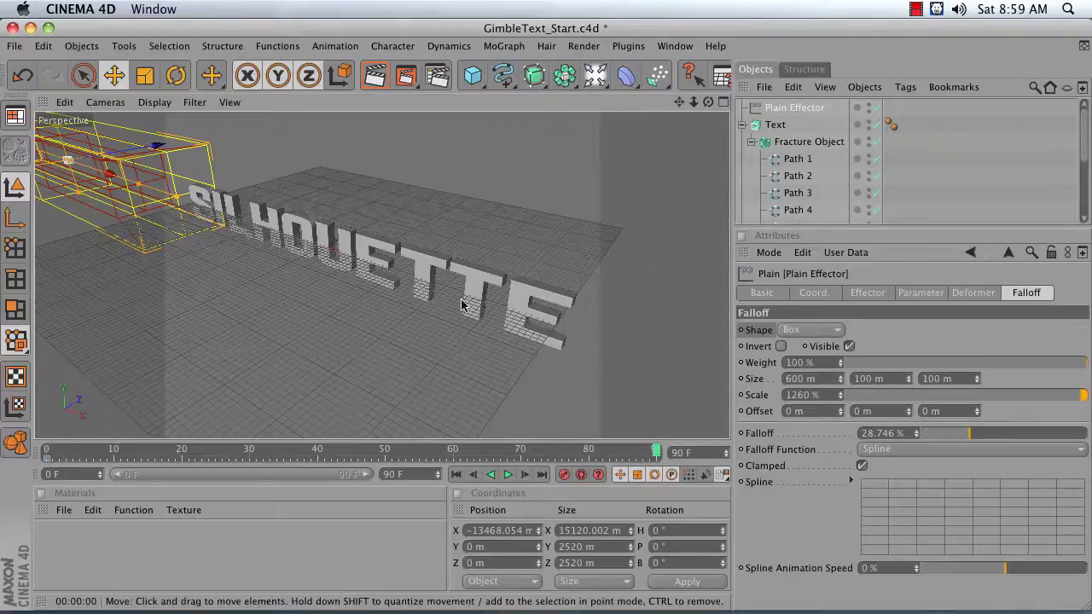
drag(104, 178, 62, 159)
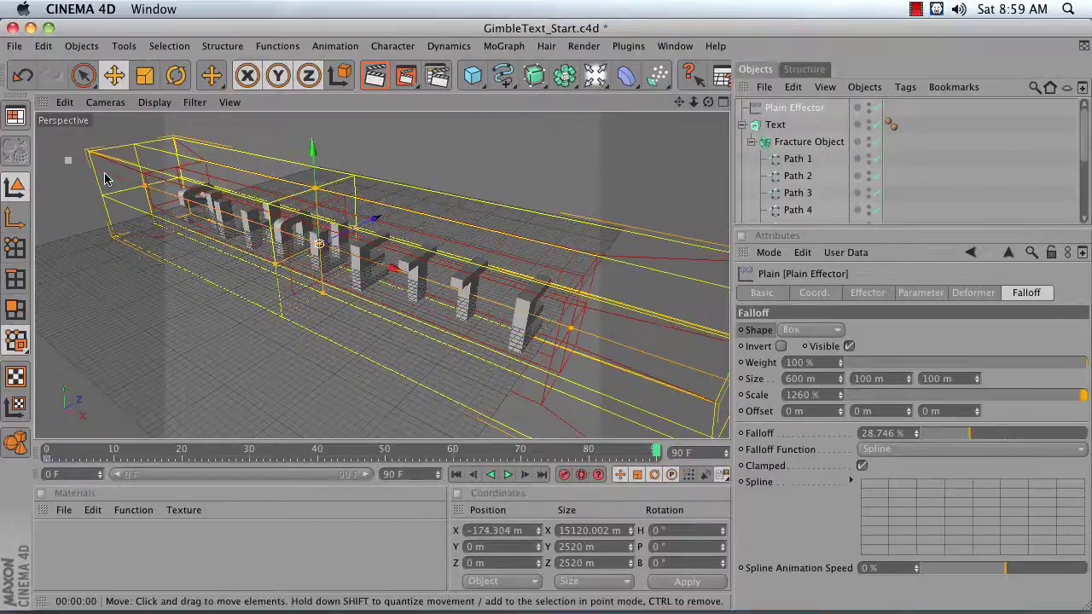
Rewind to the first frame and play the sweep back.
click(378, 522)
click(456, 474)
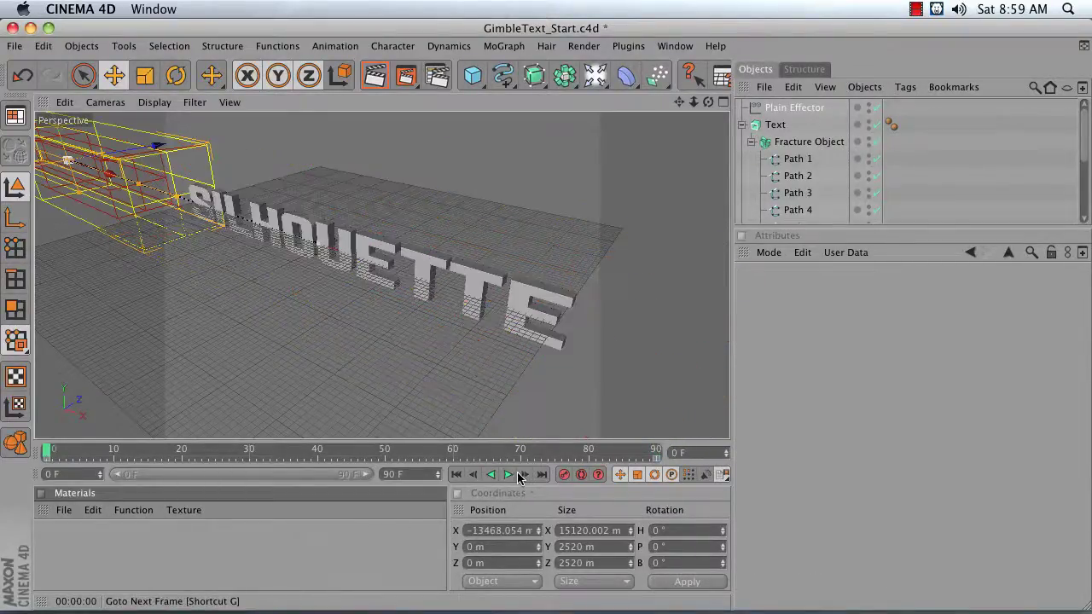
click(506, 475)
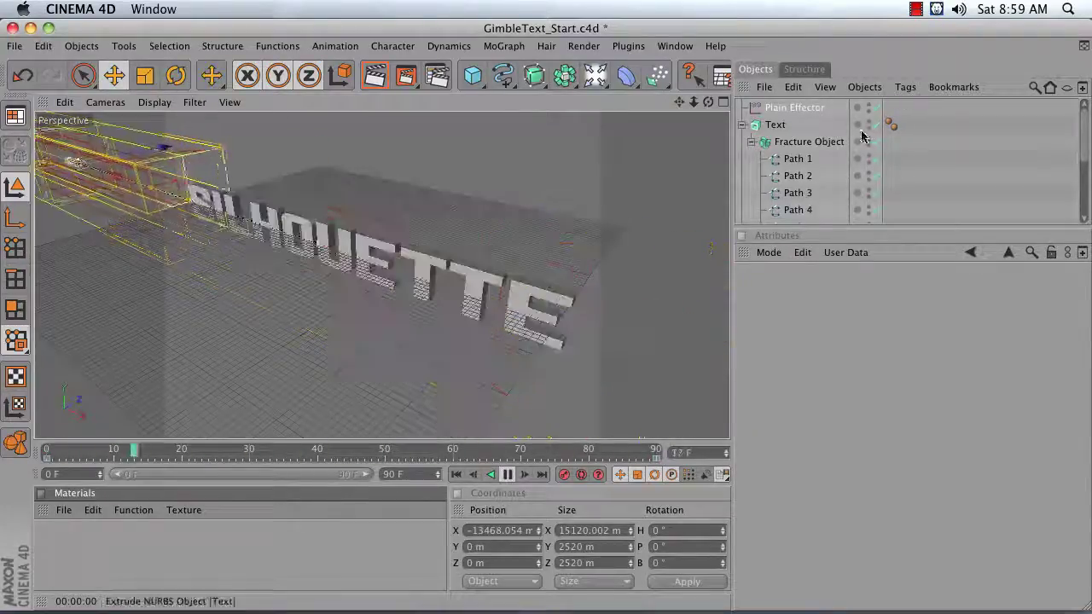
Enlarge the Object Manager and select the Plain Effector to show its box falloff settings.
drag(1083, 142, 1084, 213)
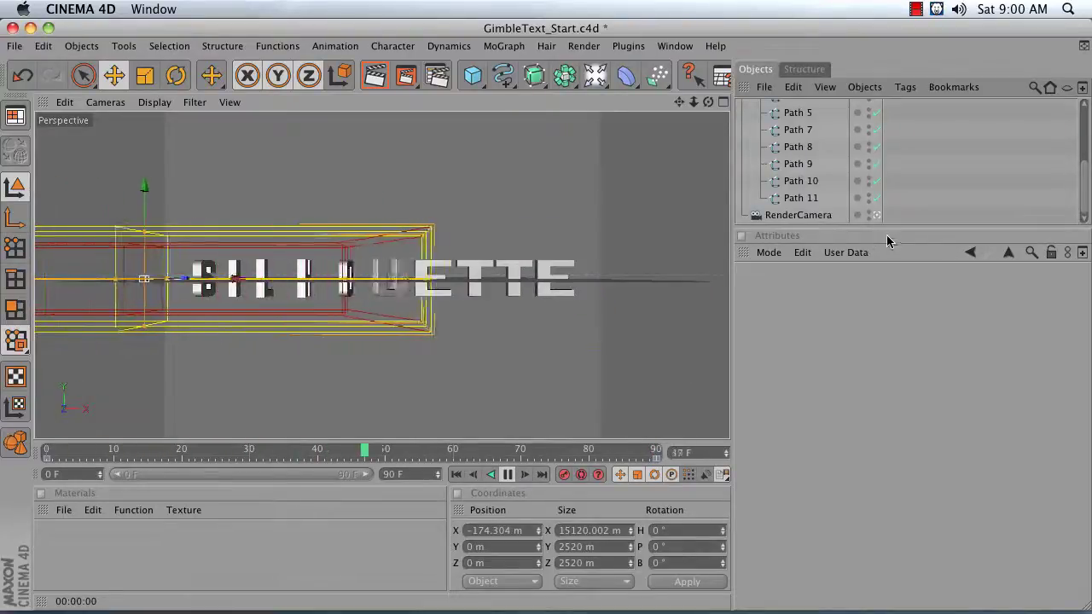
drag(885, 227, 890, 307)
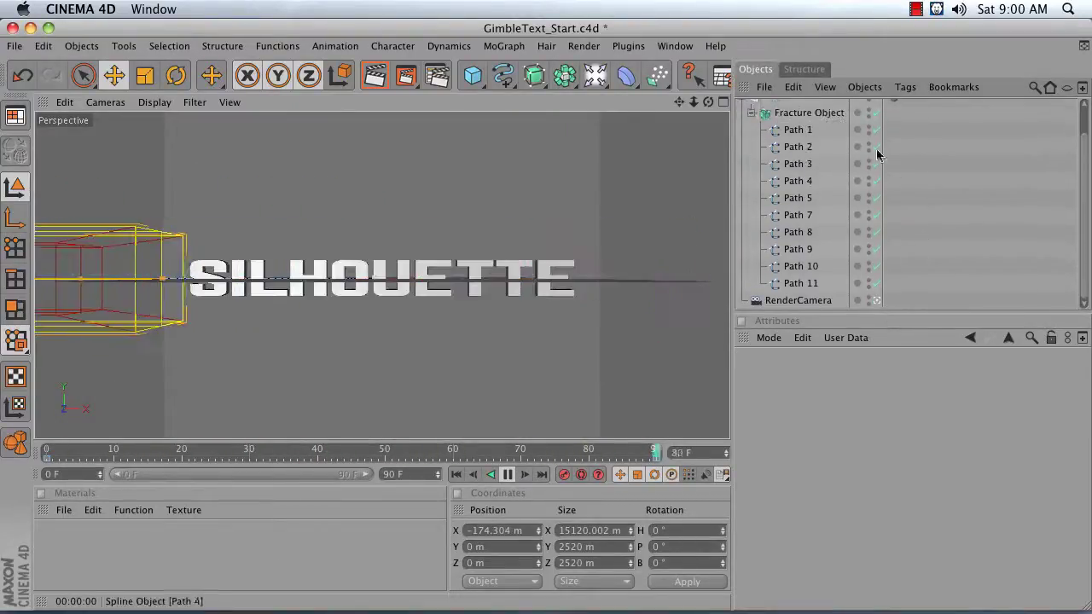
scroll(1082, 185, up, 2)
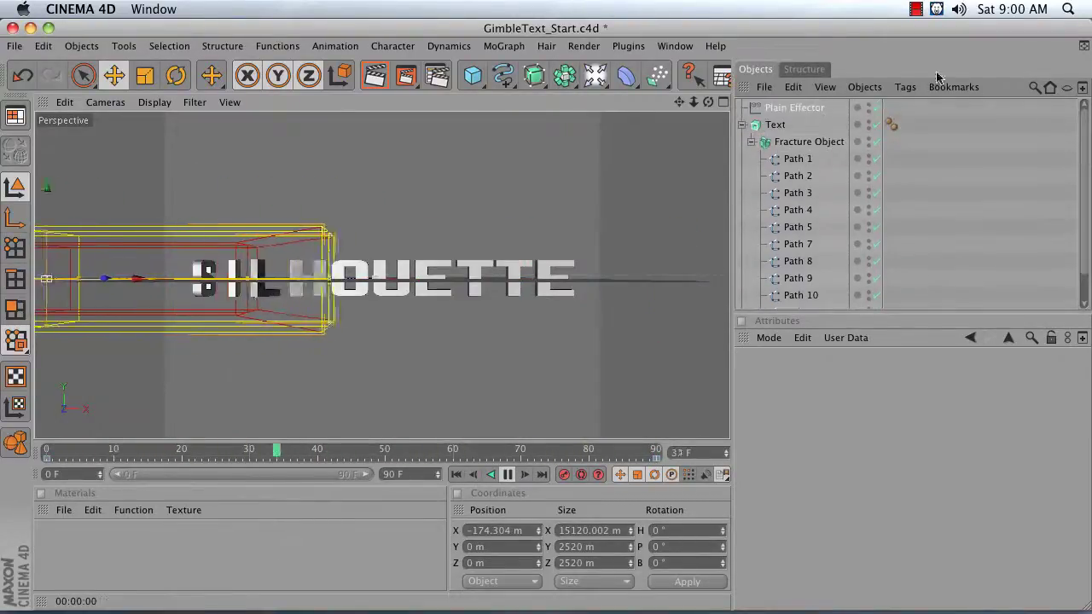
click(782, 109)
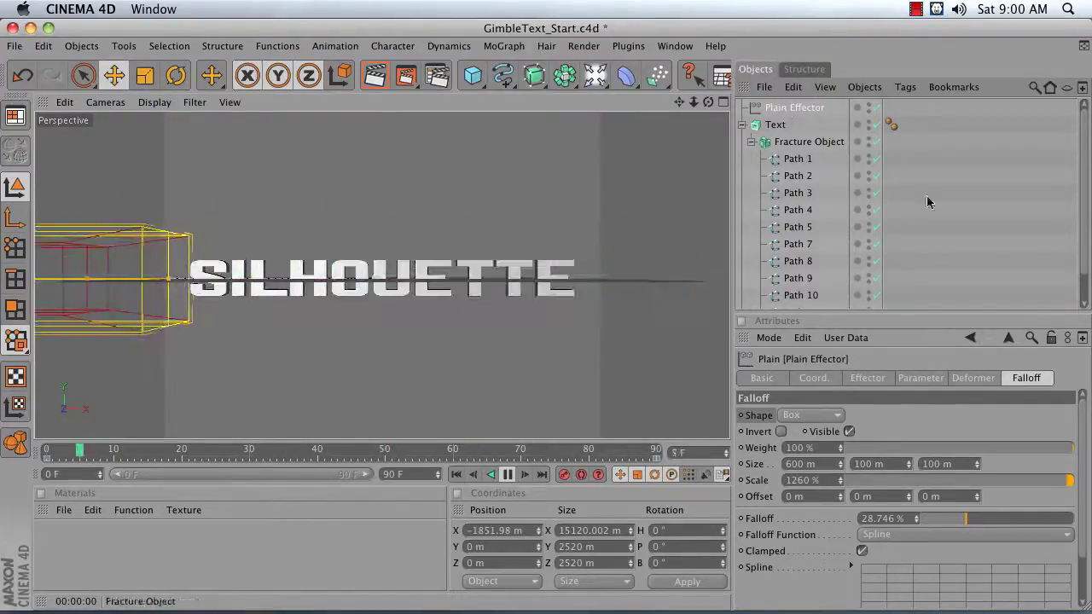
Invert the Plain Effector's falloff and scrub the timeline to check the letter rotation.
click(780, 432)
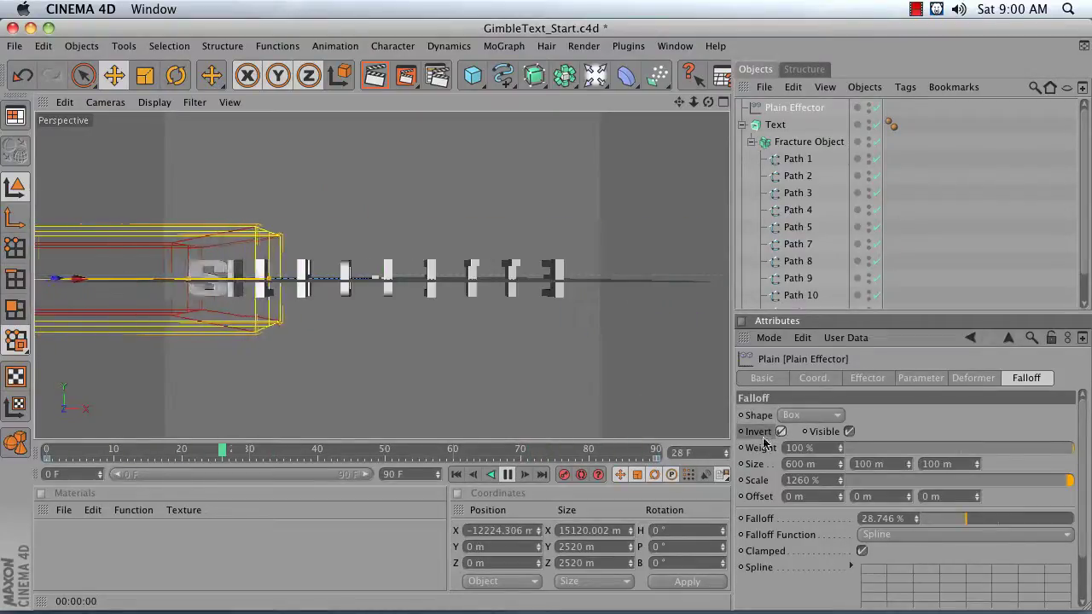
click(509, 475)
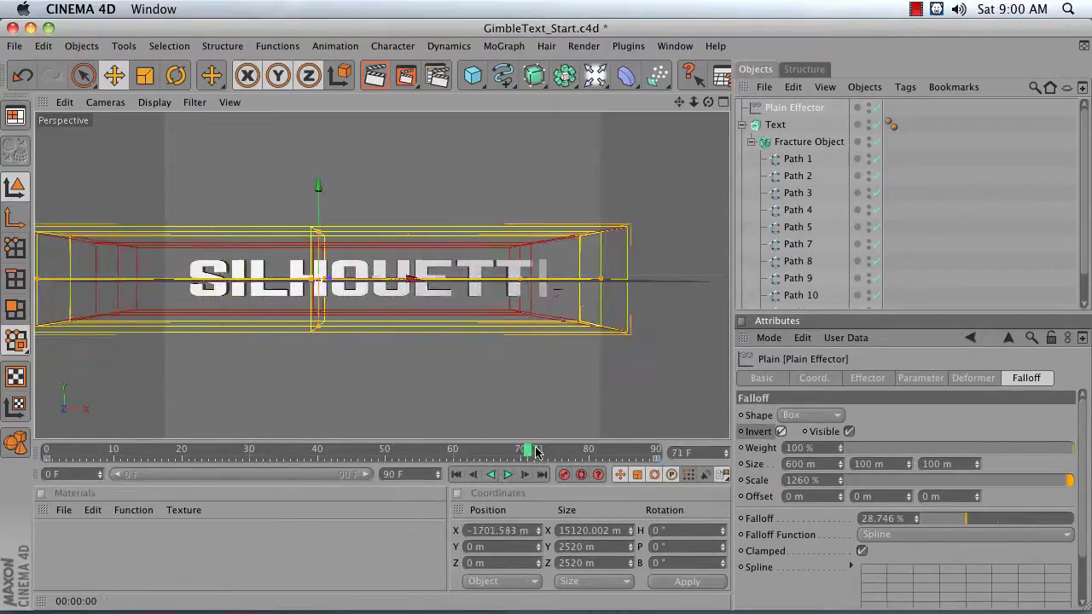
drag(537, 450, 74, 449)
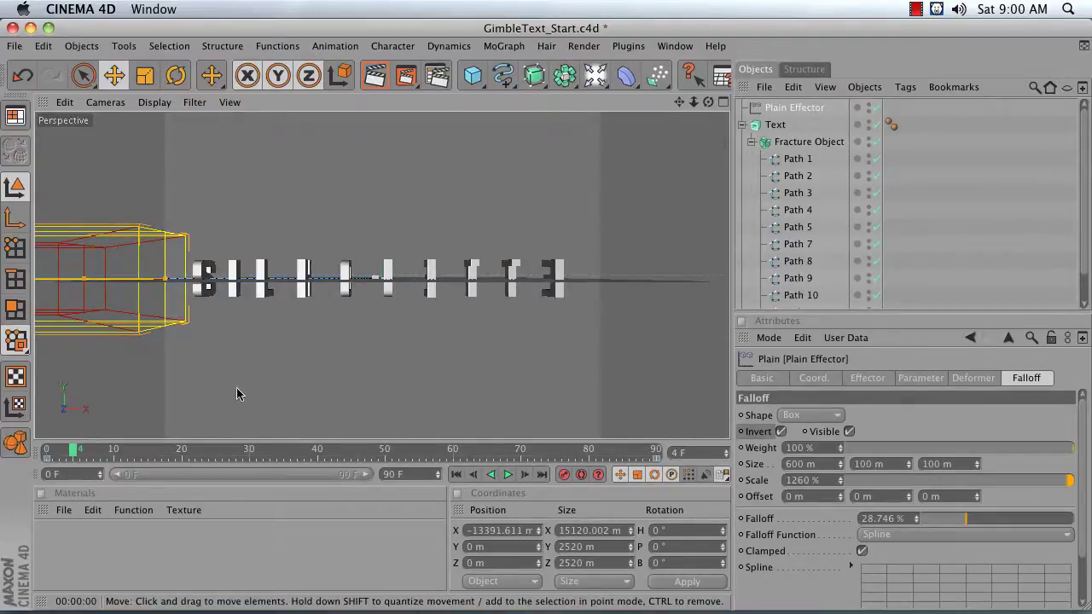
click(922, 378)
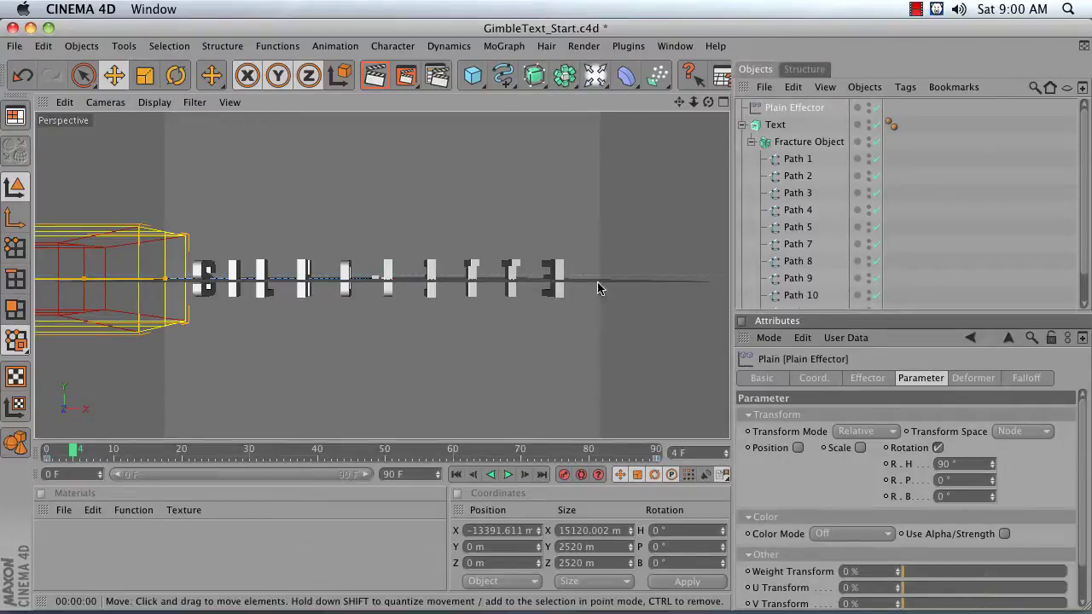
click(1028, 378)
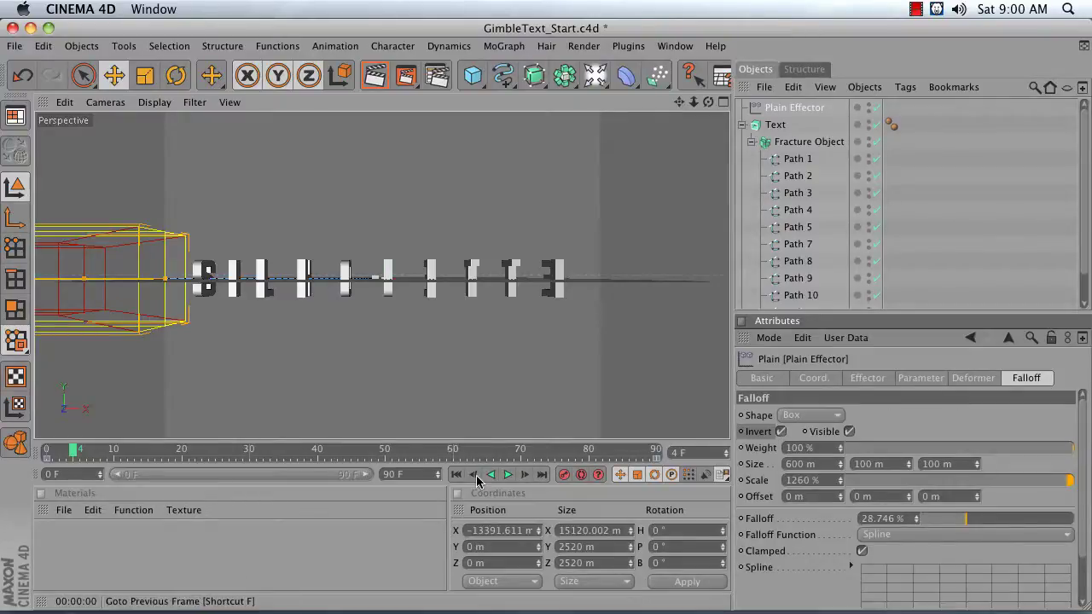
mouse_move(68, 456)
mouse_down()
mouse_move(47, 456)
mouse_move(654, 461)
mouse_move(47, 461)
mouse_up()
Collapse the Text hierarchy, deselect the effector, play the animation, then return to frame 0.
click(741, 124)
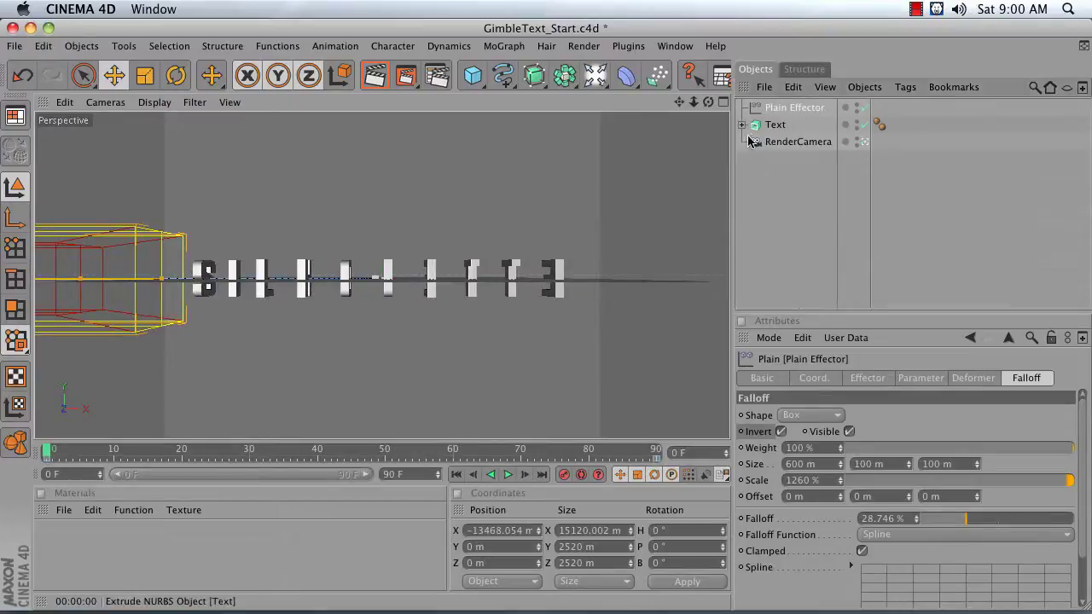
click(651, 290)
click(508, 476)
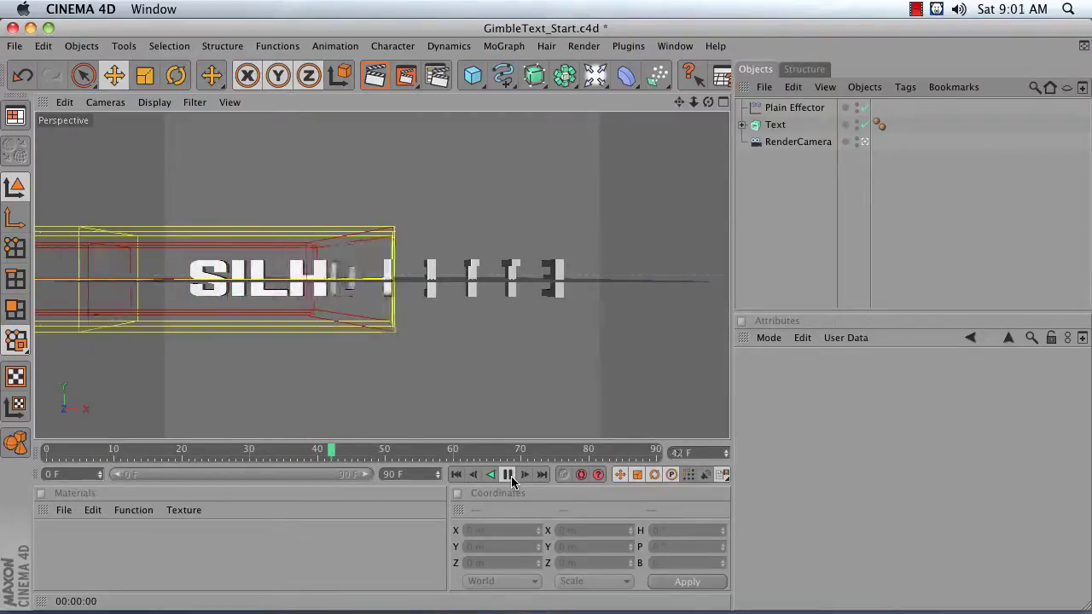
click(509, 476)
click(459, 477)
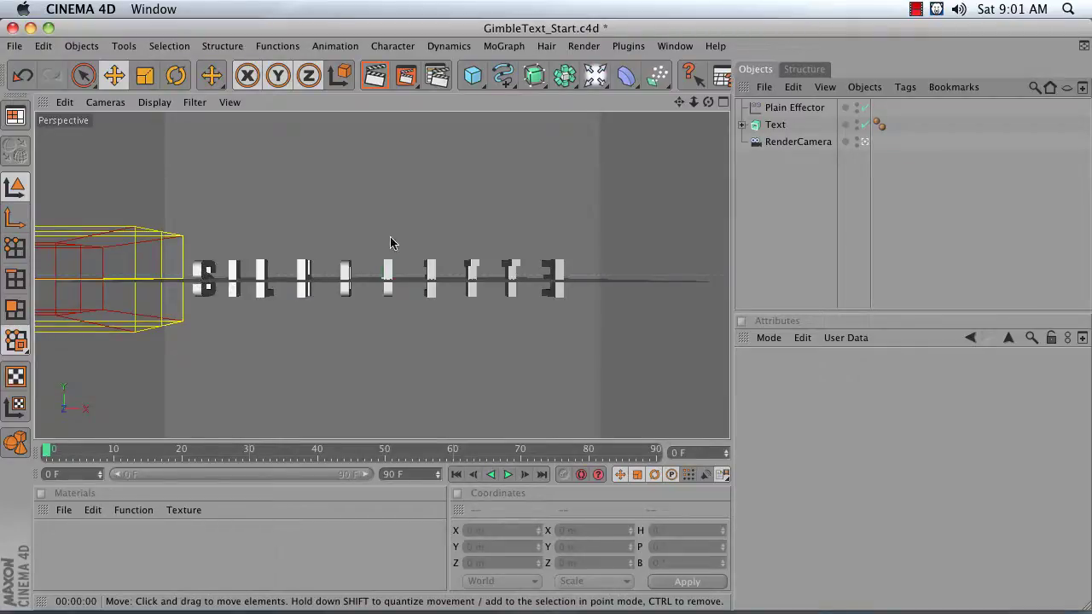
Select the RenderCamera and try field-of-view and position changes, undoing and redoing them.
click(779, 145)
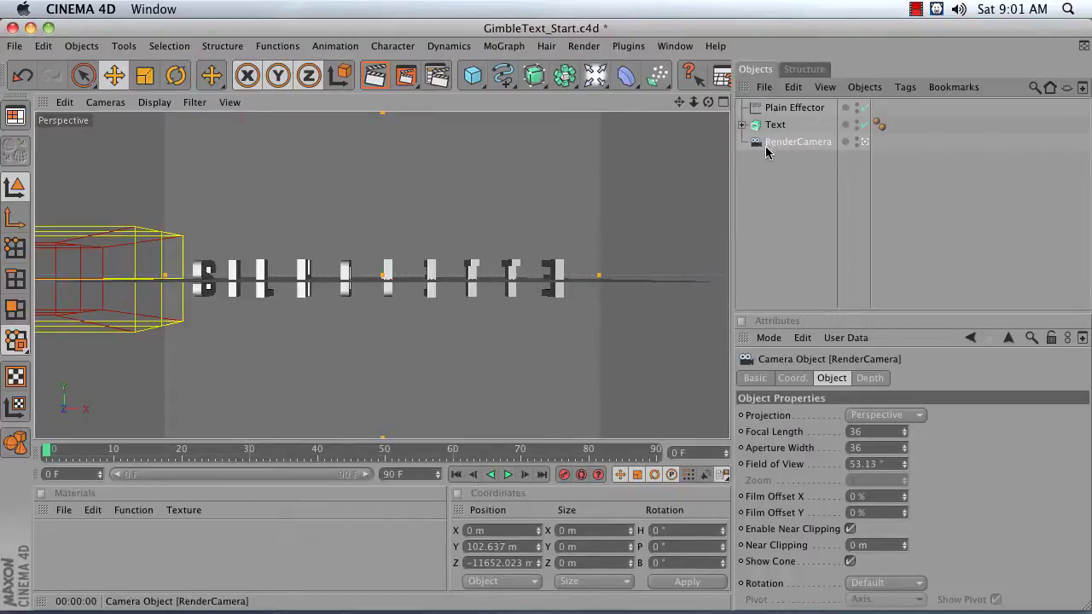
click(896, 468)
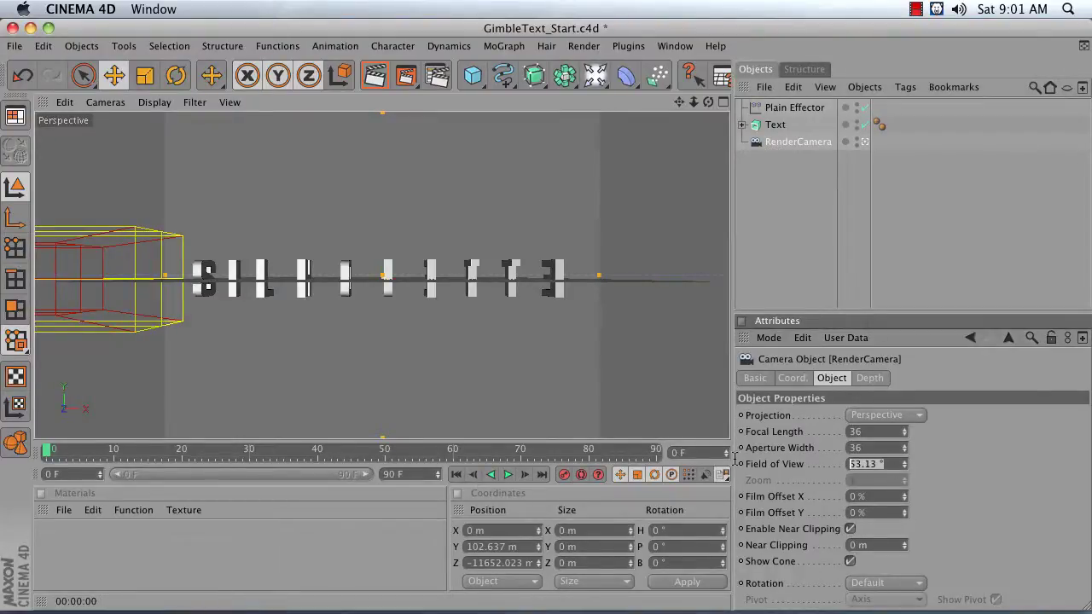
text(2)
click(694, 101)
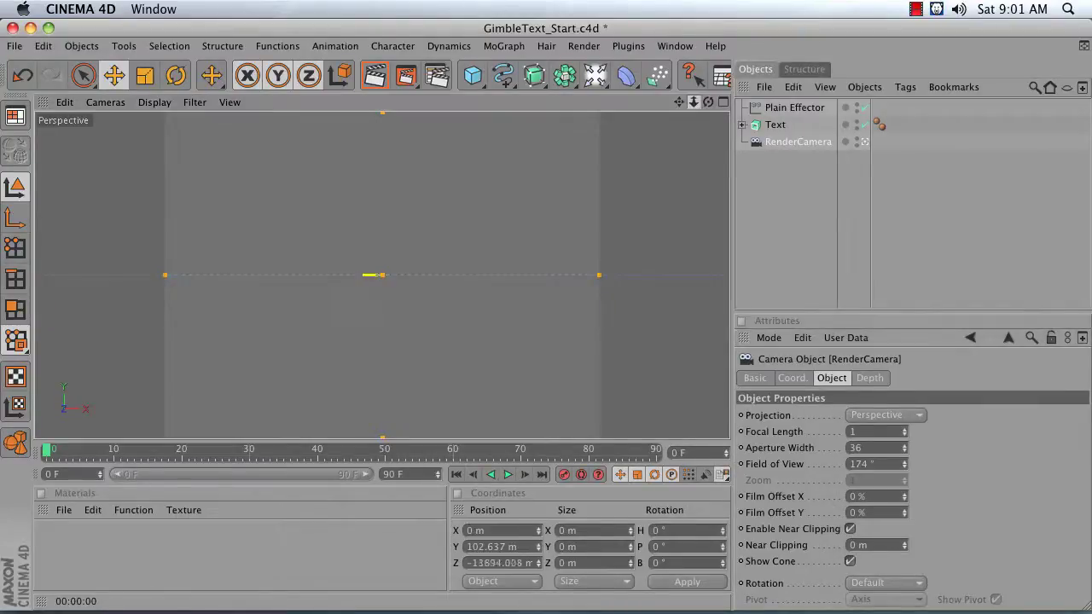
drag(693, 101, 360, 339)
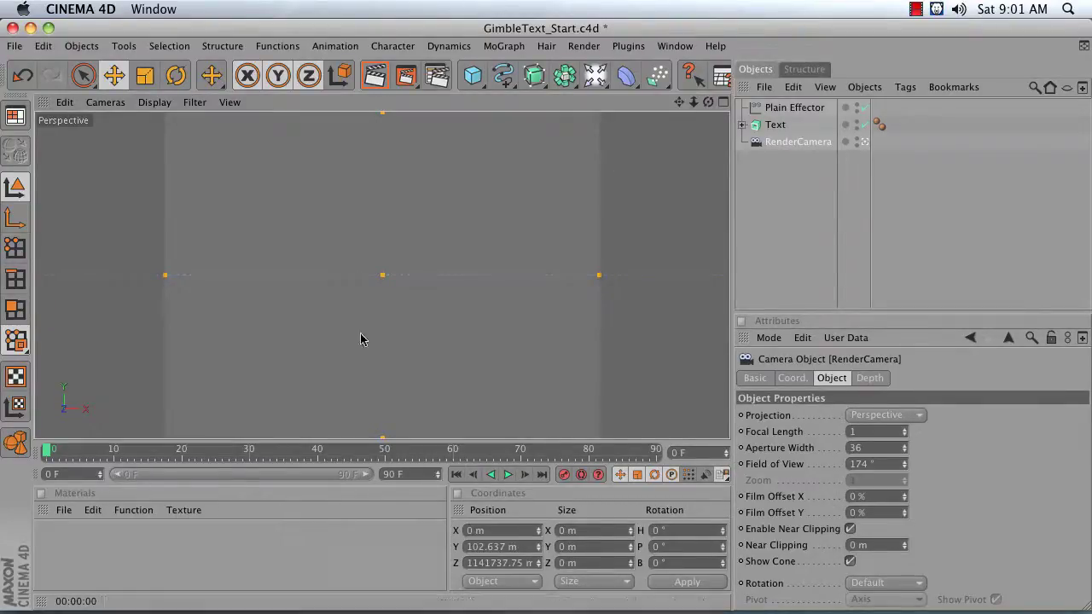
key(super+z)
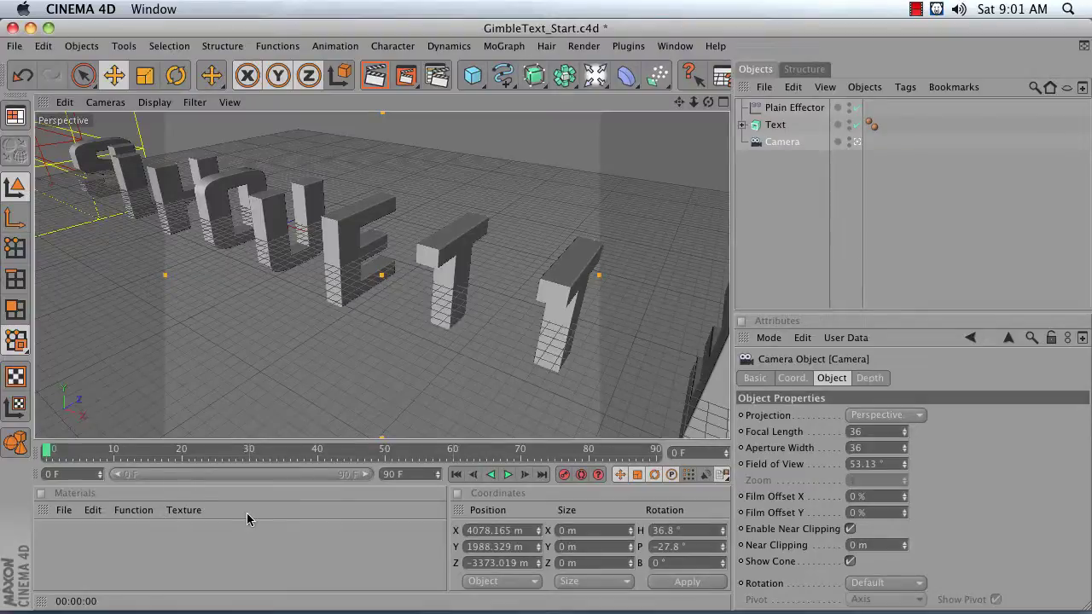
click(857, 141)
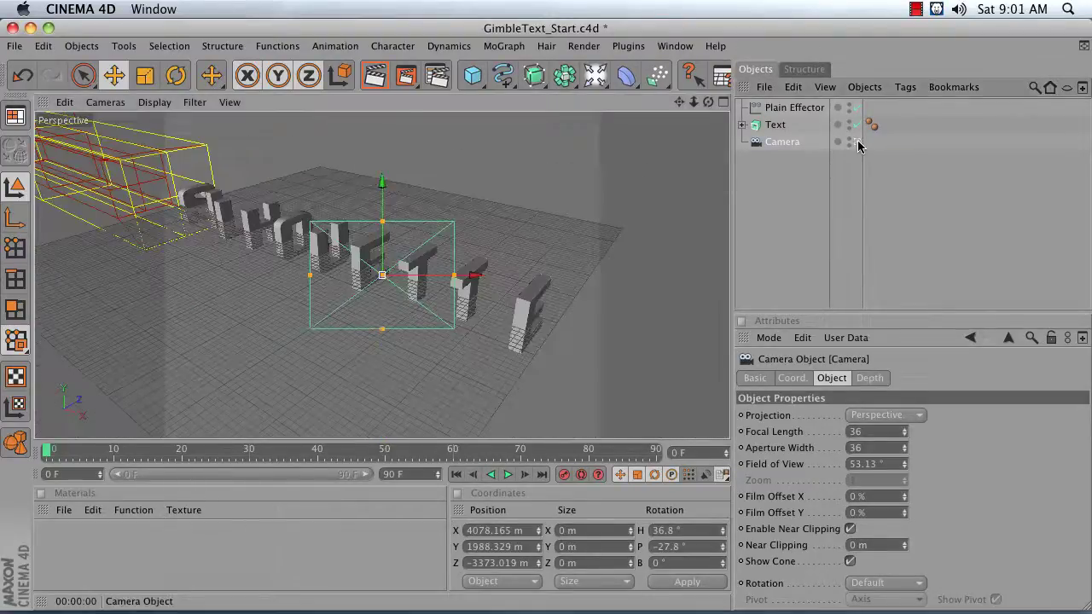
click(857, 141)
key(super+y)
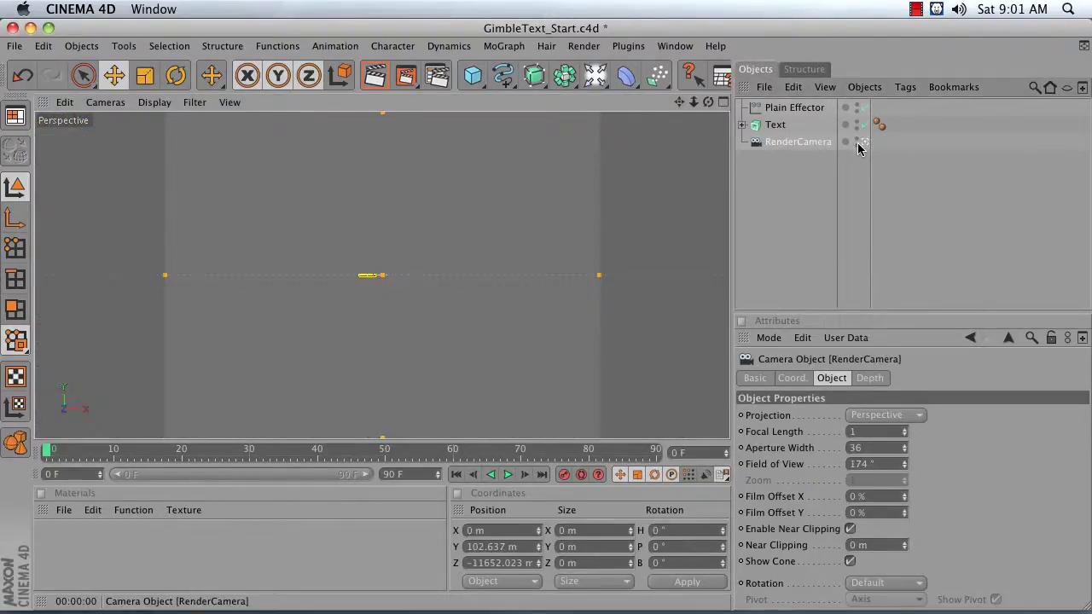
Set the RenderCamera's aperture width to 53 and focal length to 200.
click(876, 449)
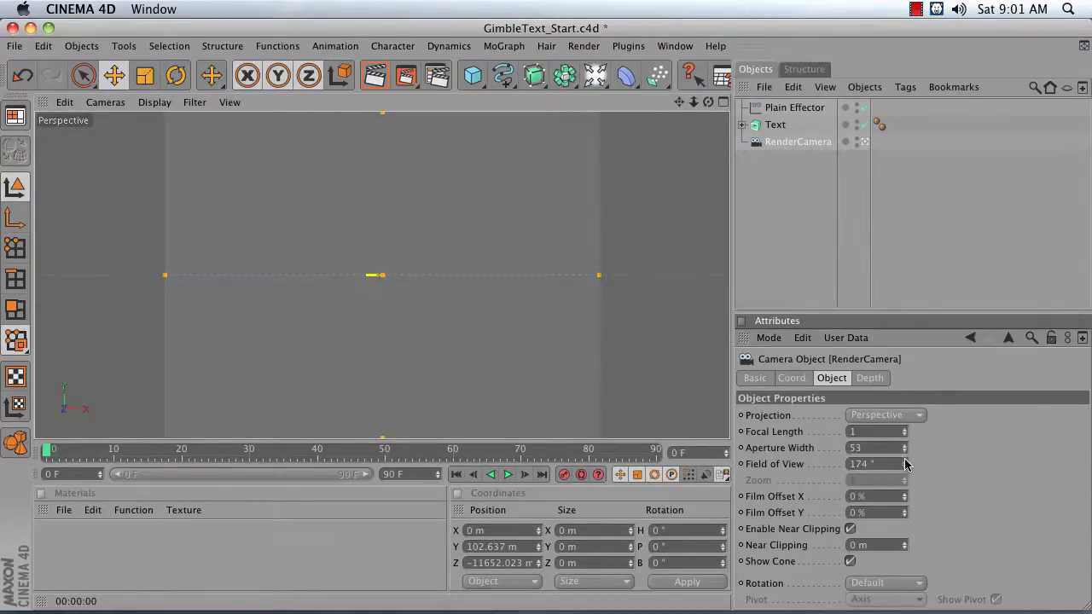
drag(906, 468, 906, 468)
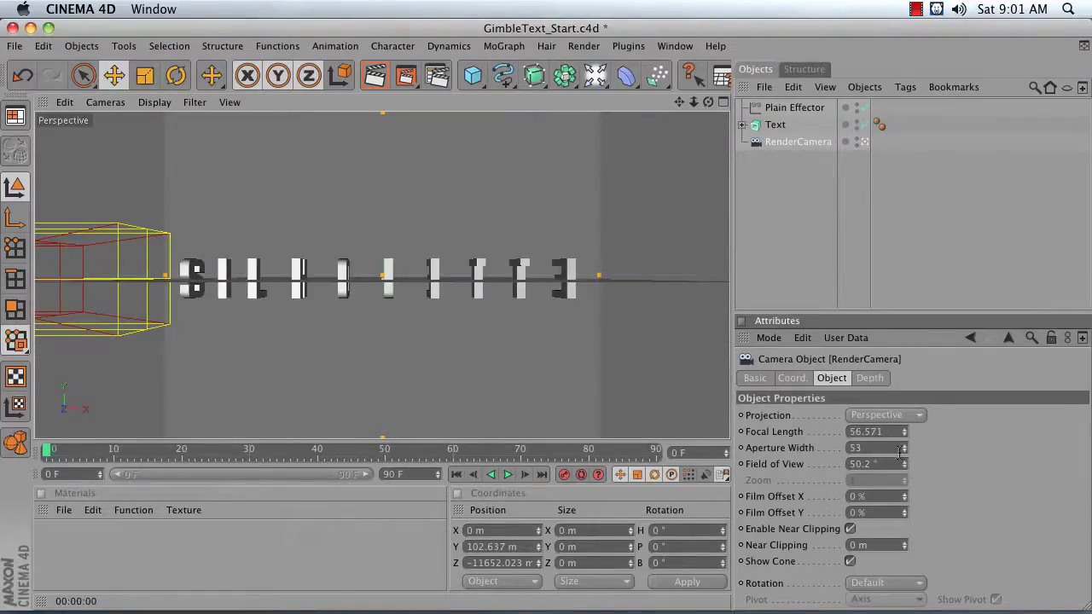
drag(884, 432, 825, 435)
double_click(856, 435)
text(200)
key(Return)
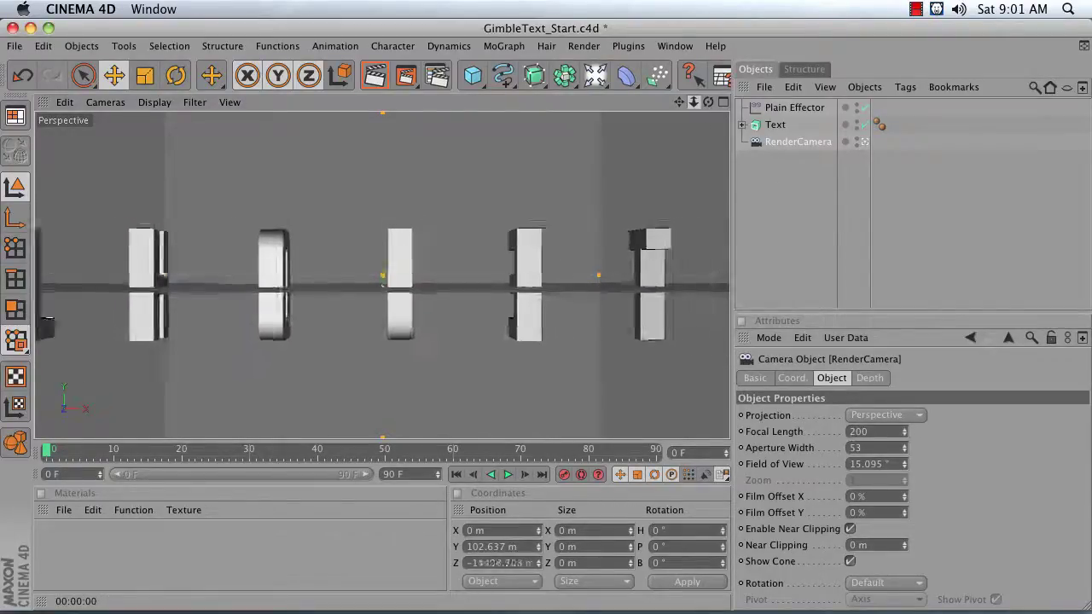
Pull the camera back so all letters fit, play to check, and rewind to frame 0.
drag(694, 101, 697, 109)
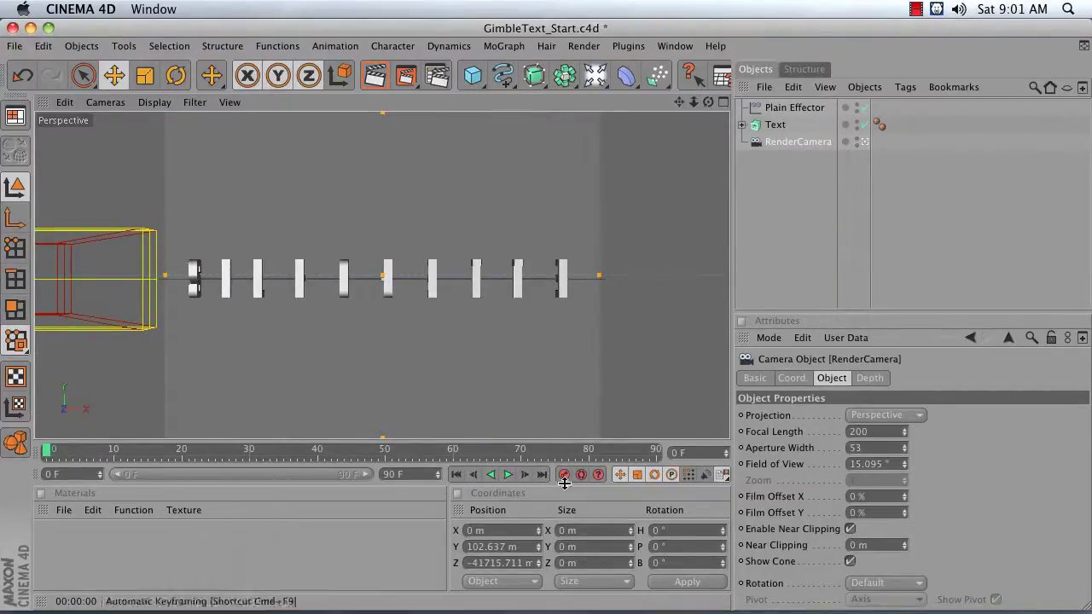
click(506, 475)
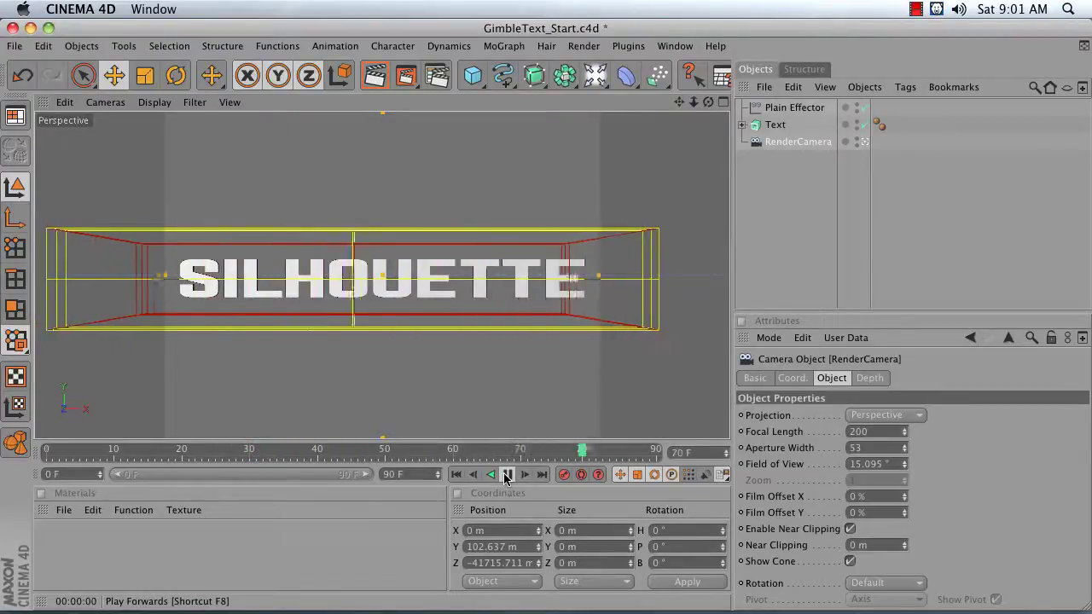
drag(667, 459, 46, 450)
click(821, 181)
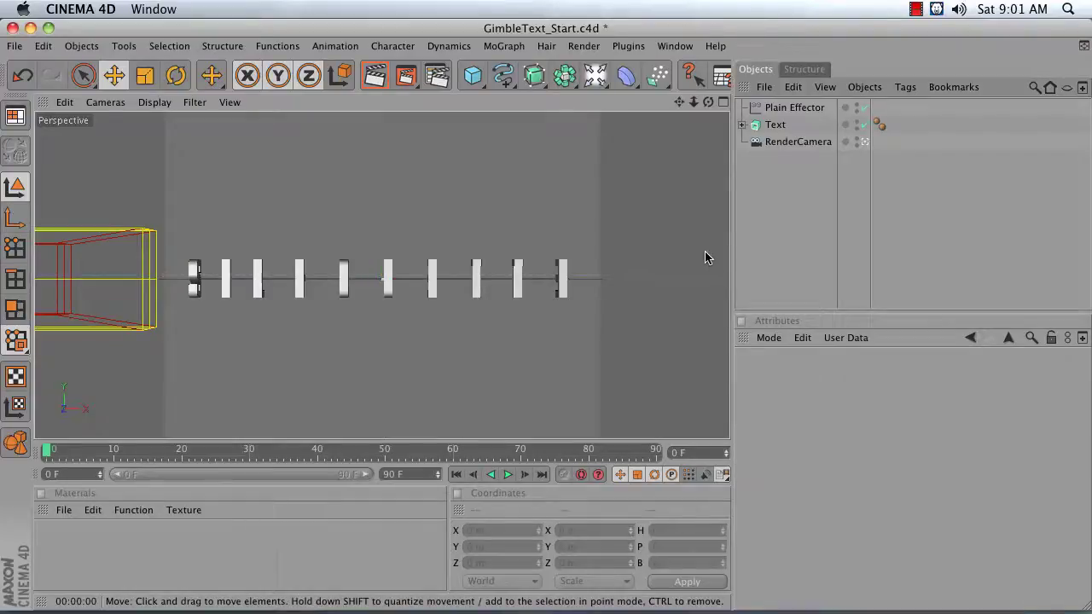